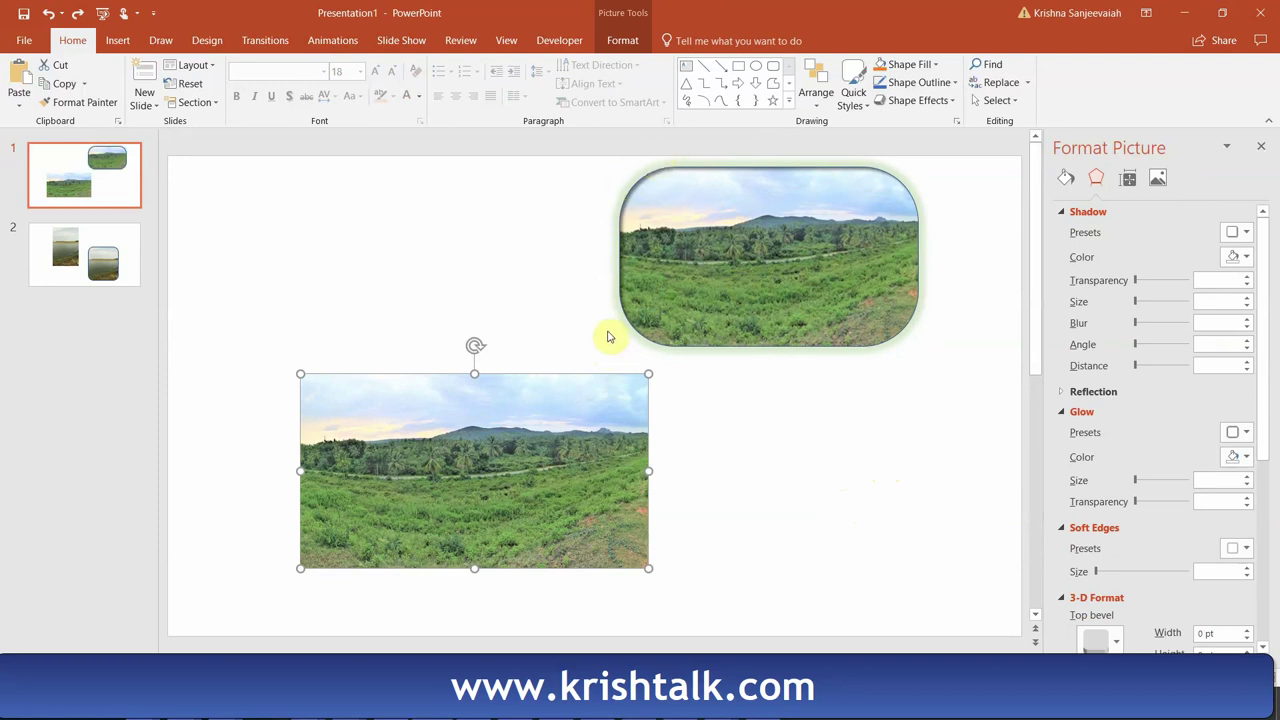
Search Google for 'rounded rectangle in ppt' in a new Chrome tab, then return to PowerPoint.
{"action": "mouse_move", "coordinate": [226, 705]}
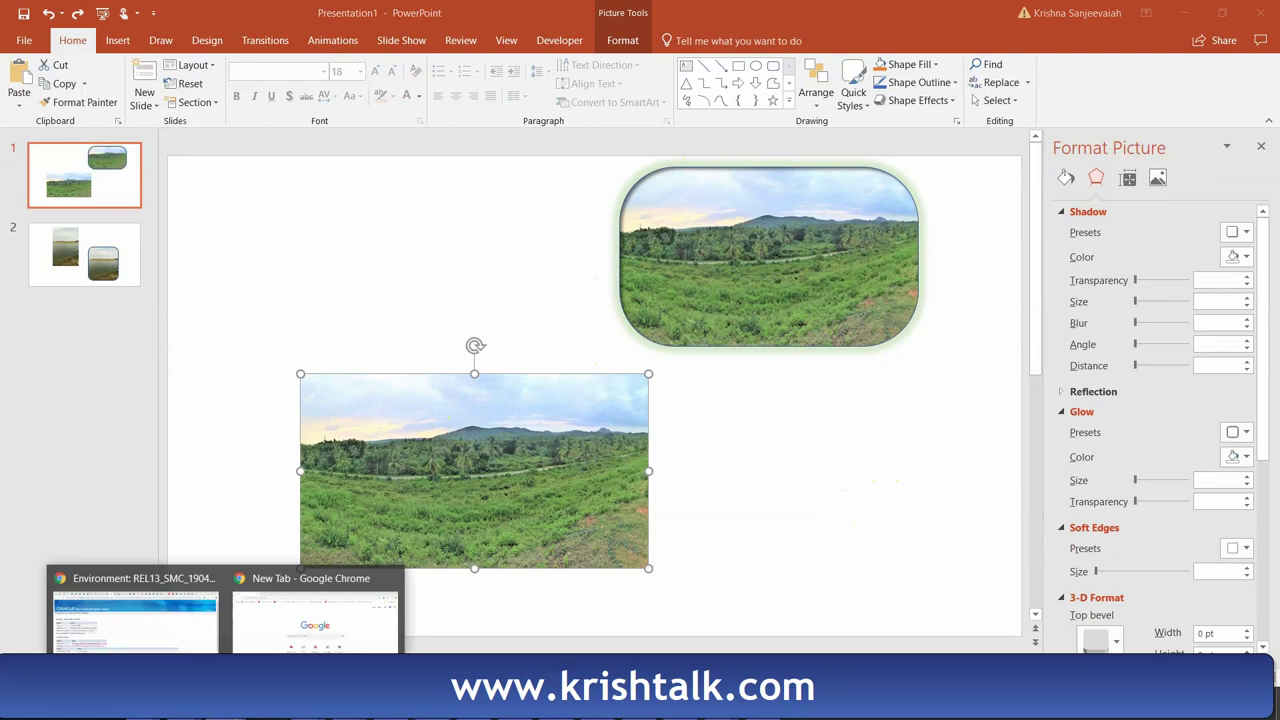
{"action": "left_click", "coordinate": [314, 640]}
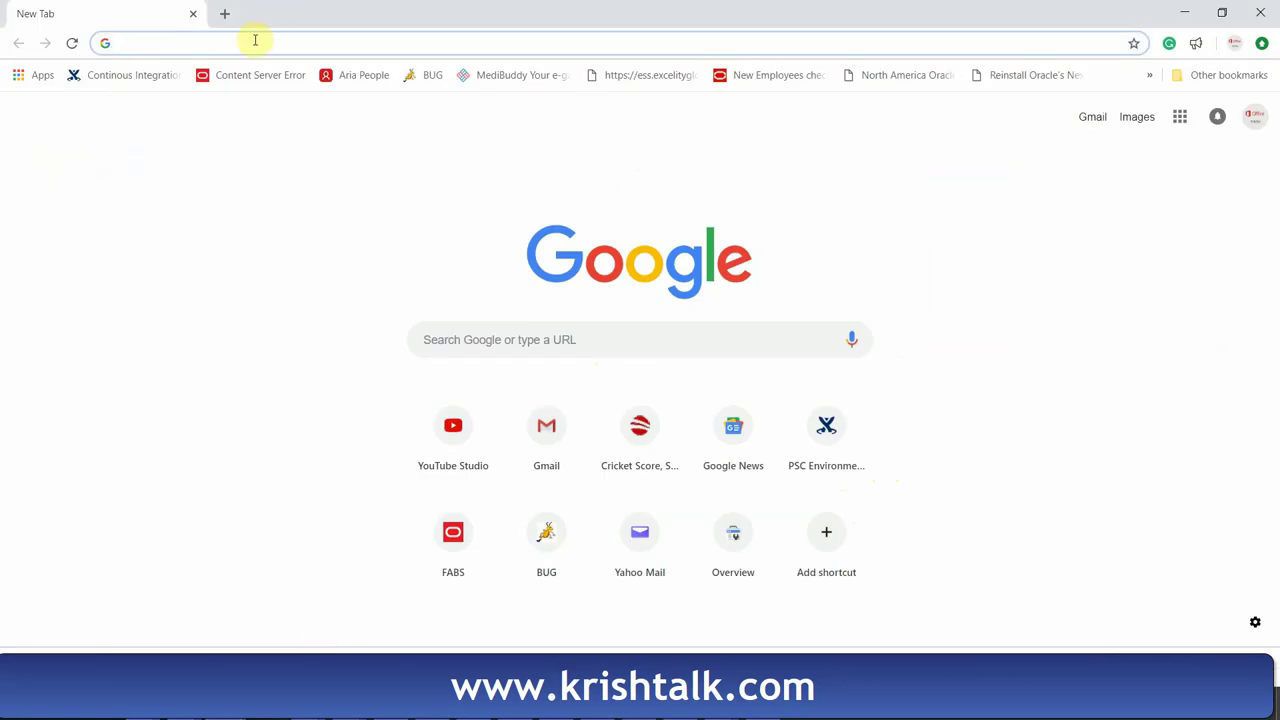
{"action": "type", "text": "roun"}
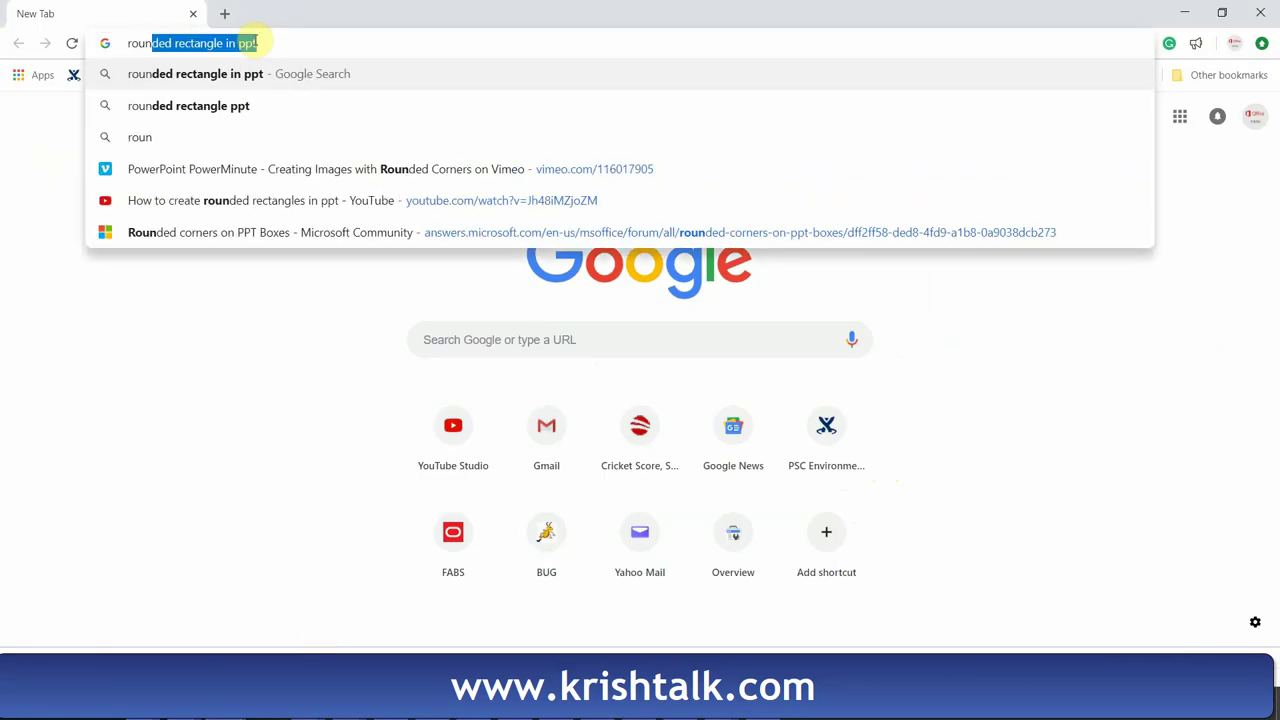
{"action": "key", "text": "Return"}
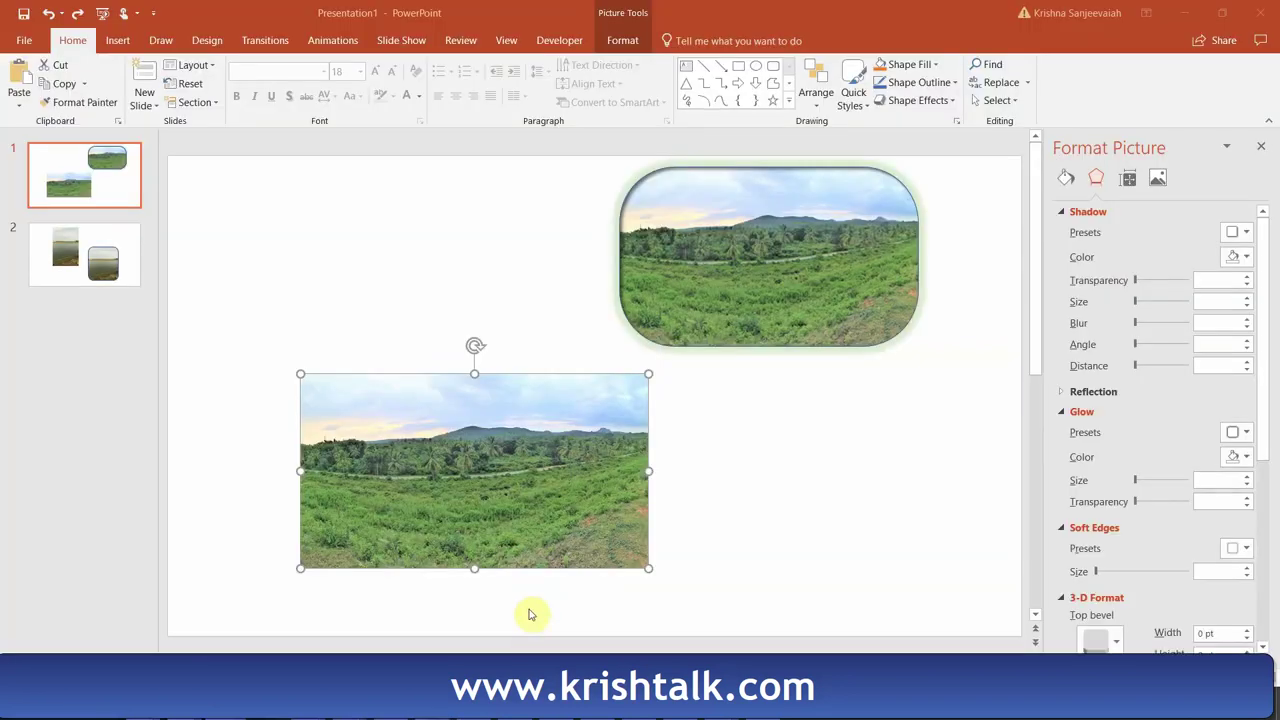
{"action": "left_click", "coordinate": [795, 420]}
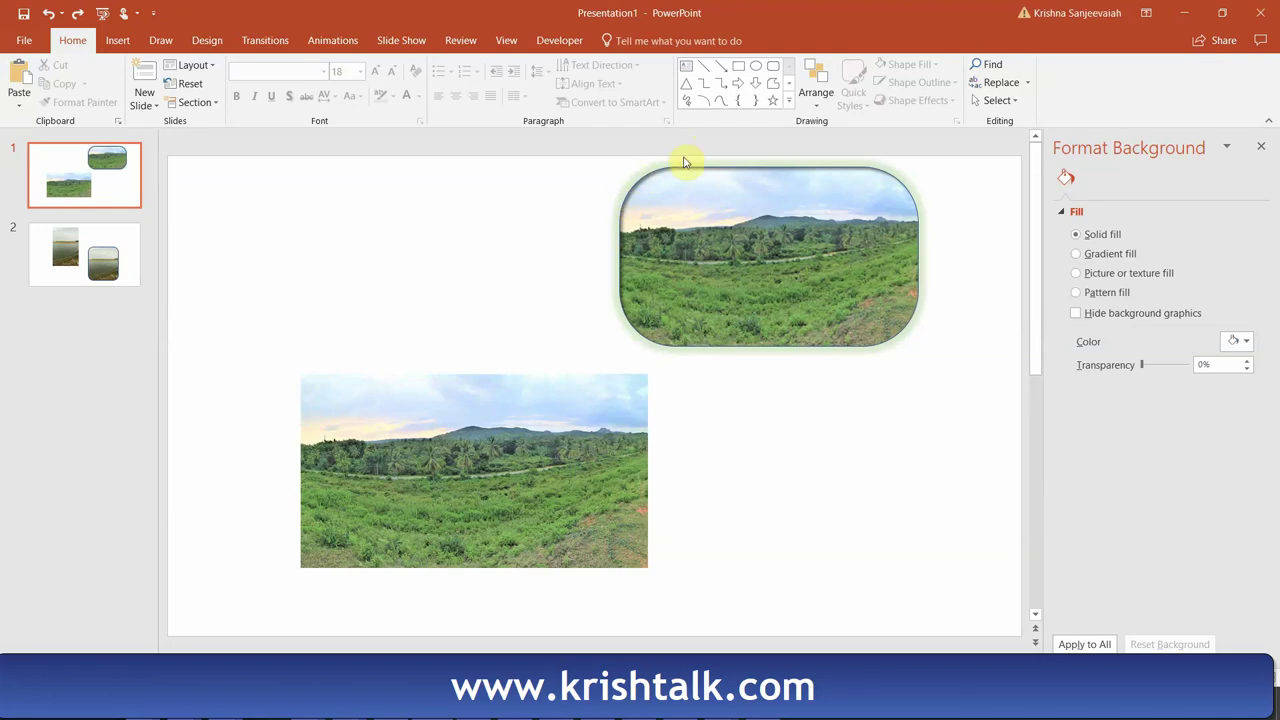
Show slide 2, inspect its plain and rounded lake photos, and open the slide's context menu.
{"action": "left_click", "coordinate": [36, 262]}
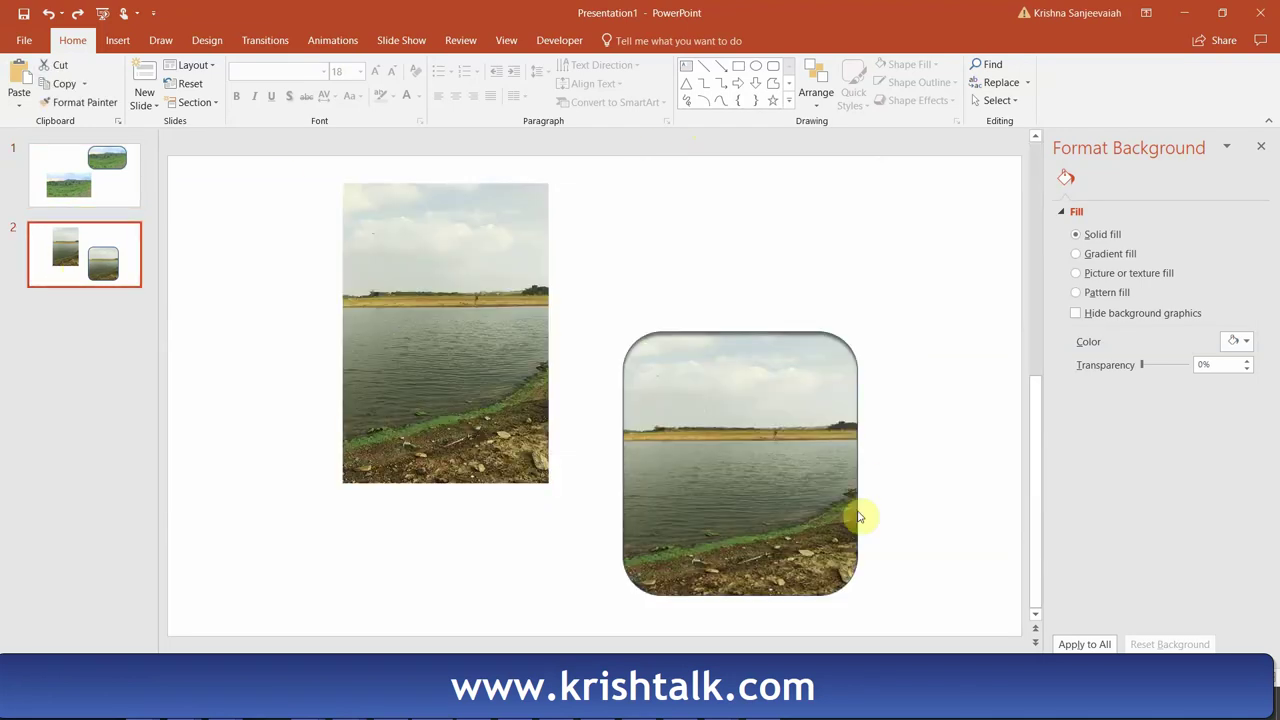
{"action": "left_click", "coordinate": [716, 440]}
{"action": "left_click", "coordinate": [511, 340]}
{"action": "left_click", "coordinate": [788, 440]}
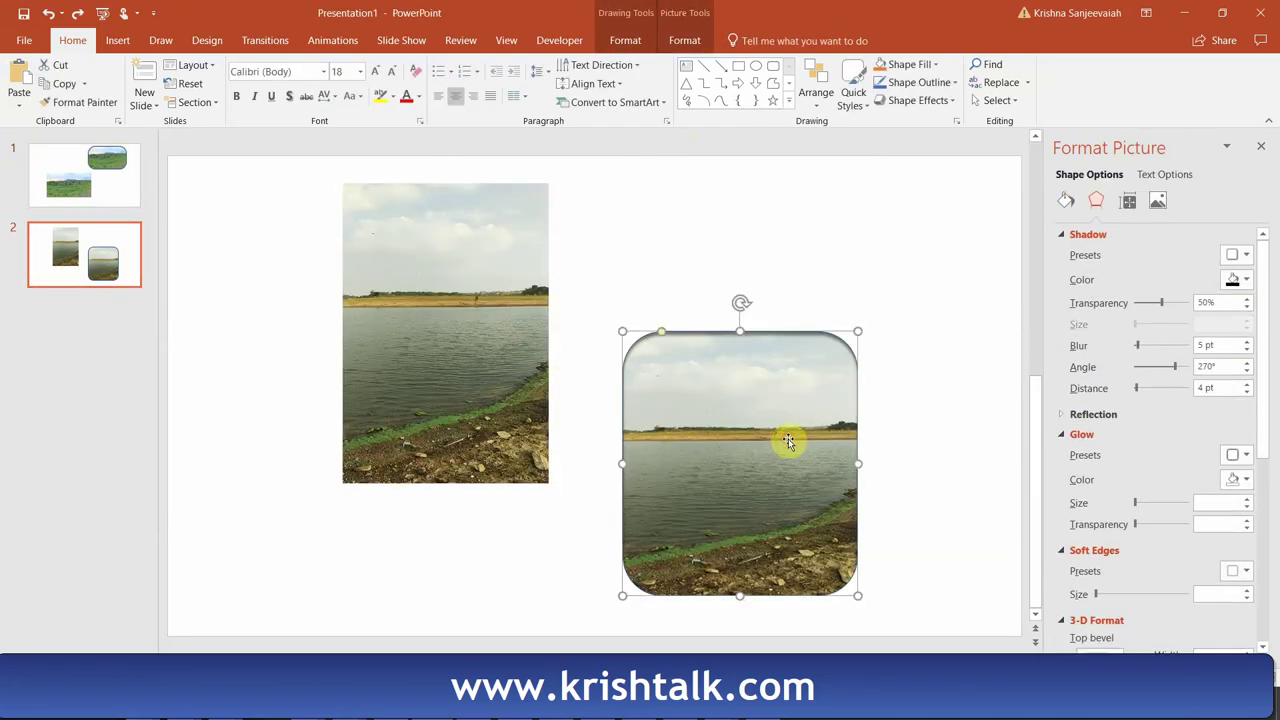
{"action": "left_click", "coordinate": [449, 329]}
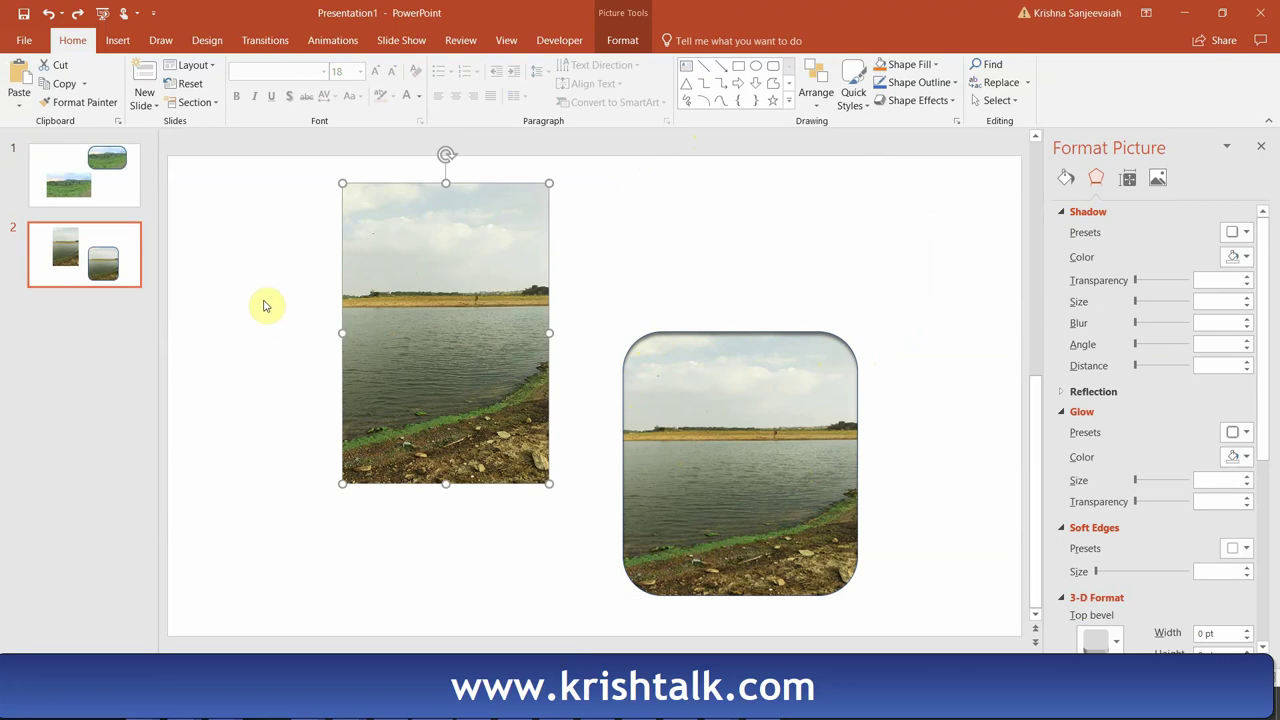
{"action": "left_click", "coordinate": [129, 263]}
{"action": "right_click", "coordinate": [95, 253]}
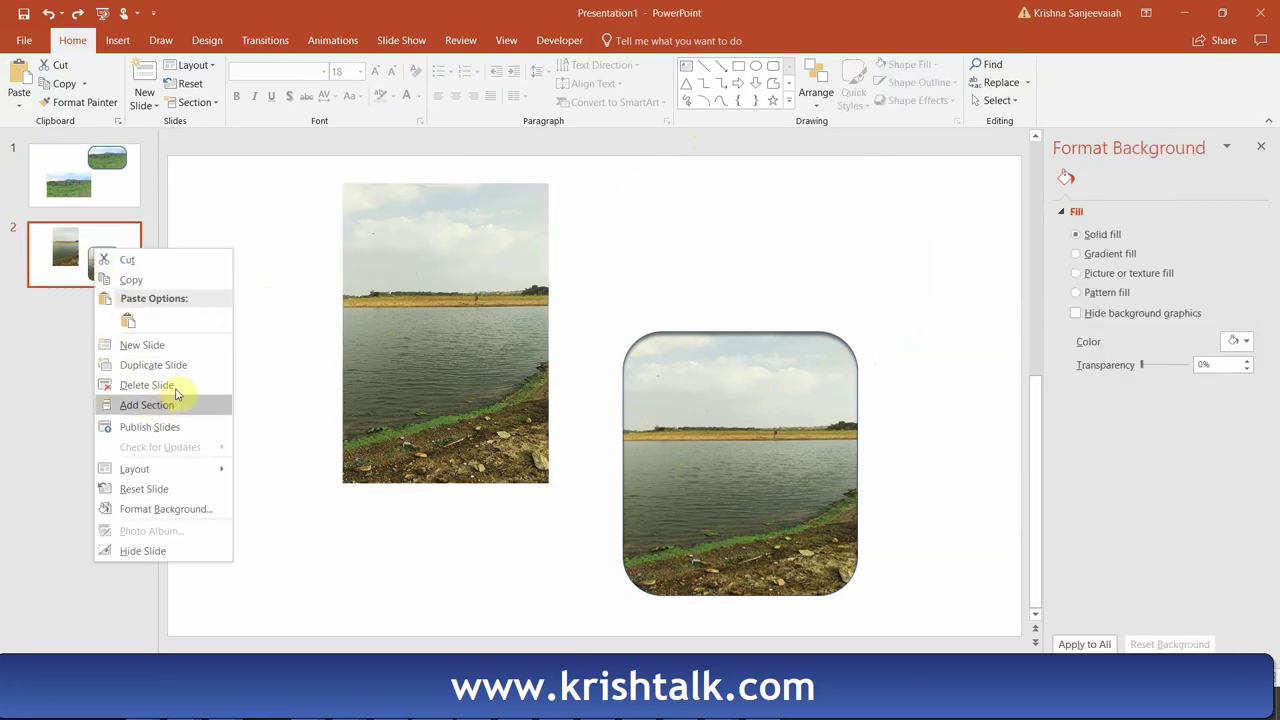
Add a new slide 3 and delete its title and text placeholders.
{"action": "left_click", "coordinate": [160, 344]}
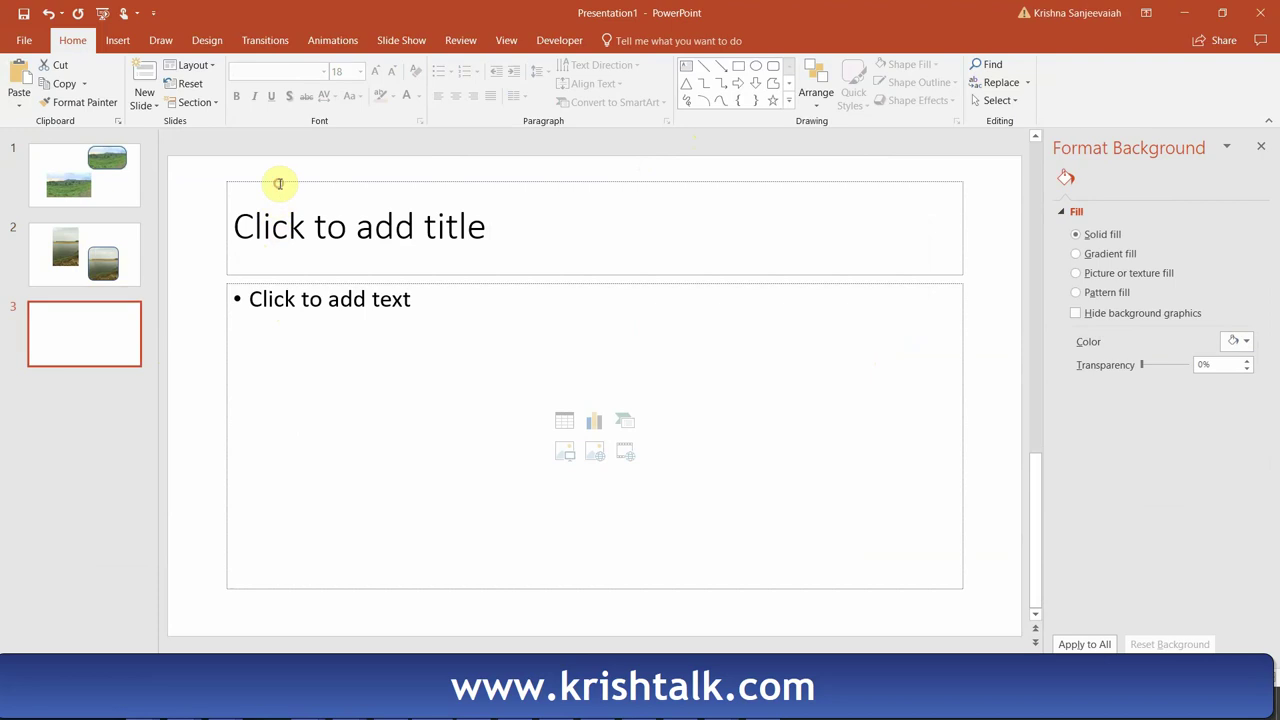
{"action": "left_click", "coordinate": [279, 183]}
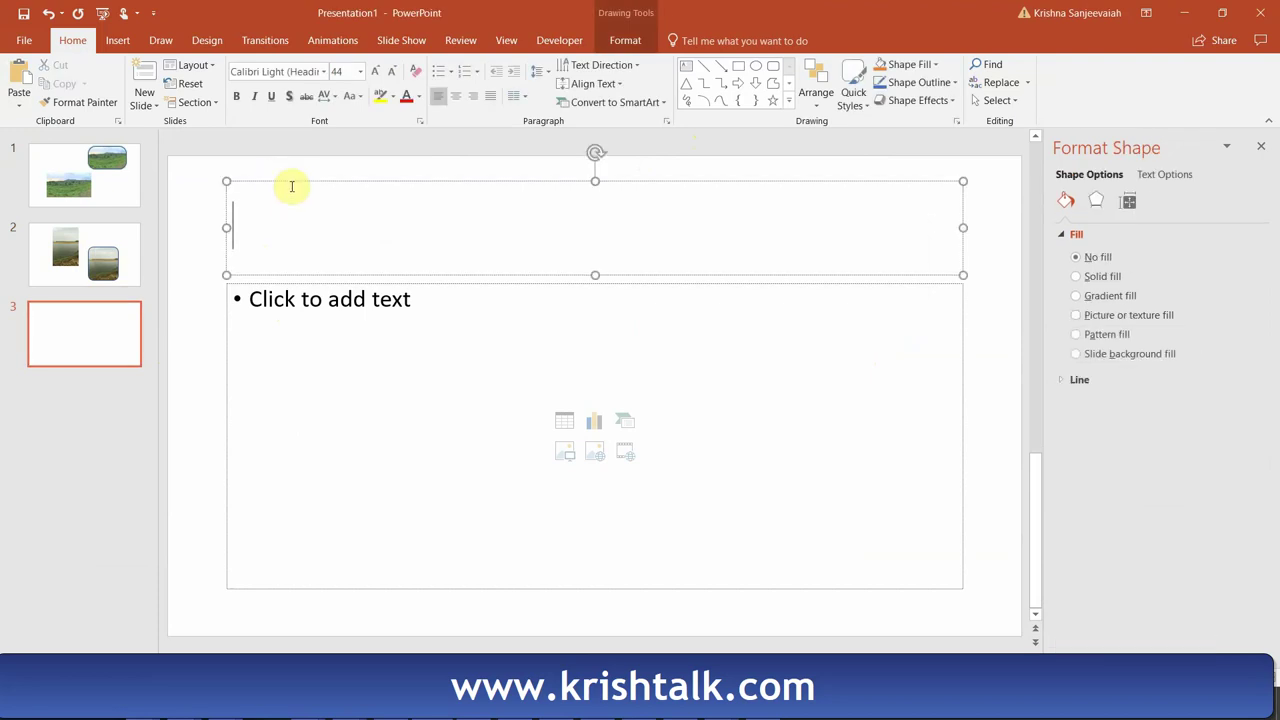
{"action": "left_click", "coordinate": [282, 181]}
{"action": "key", "text": "Delete"}
{"action": "left_click", "coordinate": [296, 283]}
{"action": "key", "text": "Delete"}
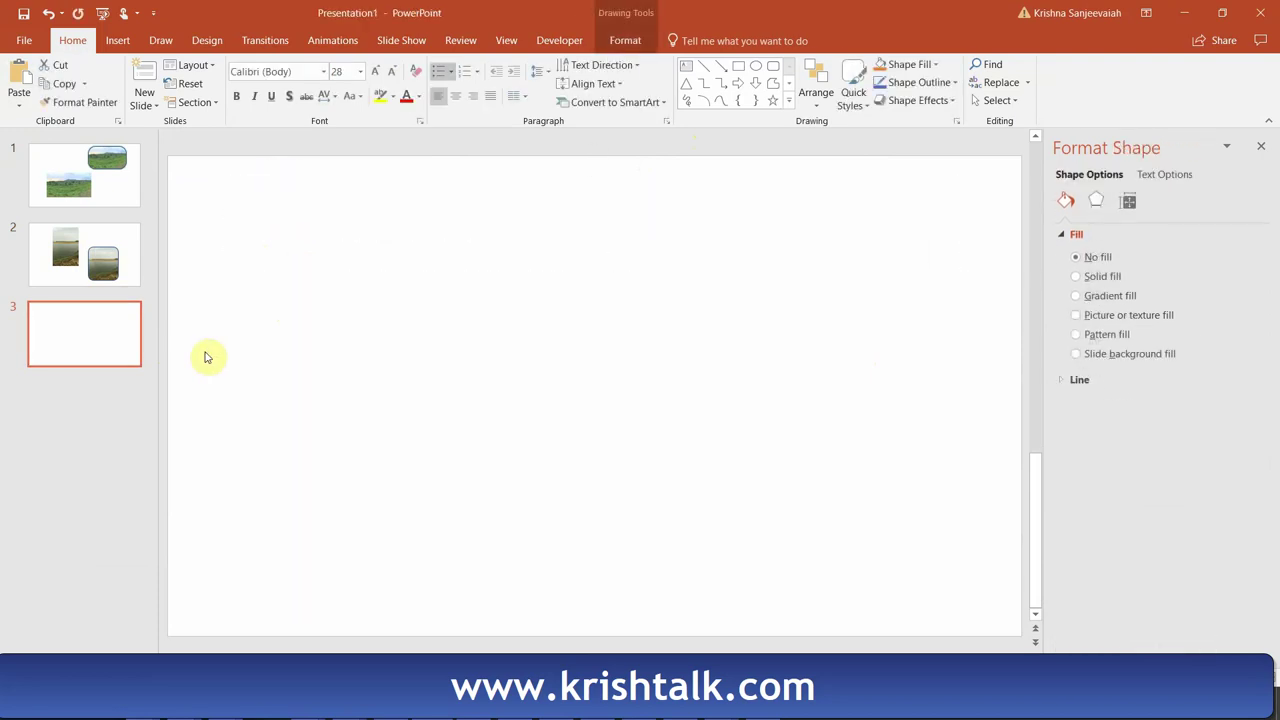
{"action": "left_click", "coordinate": [369, 424]}
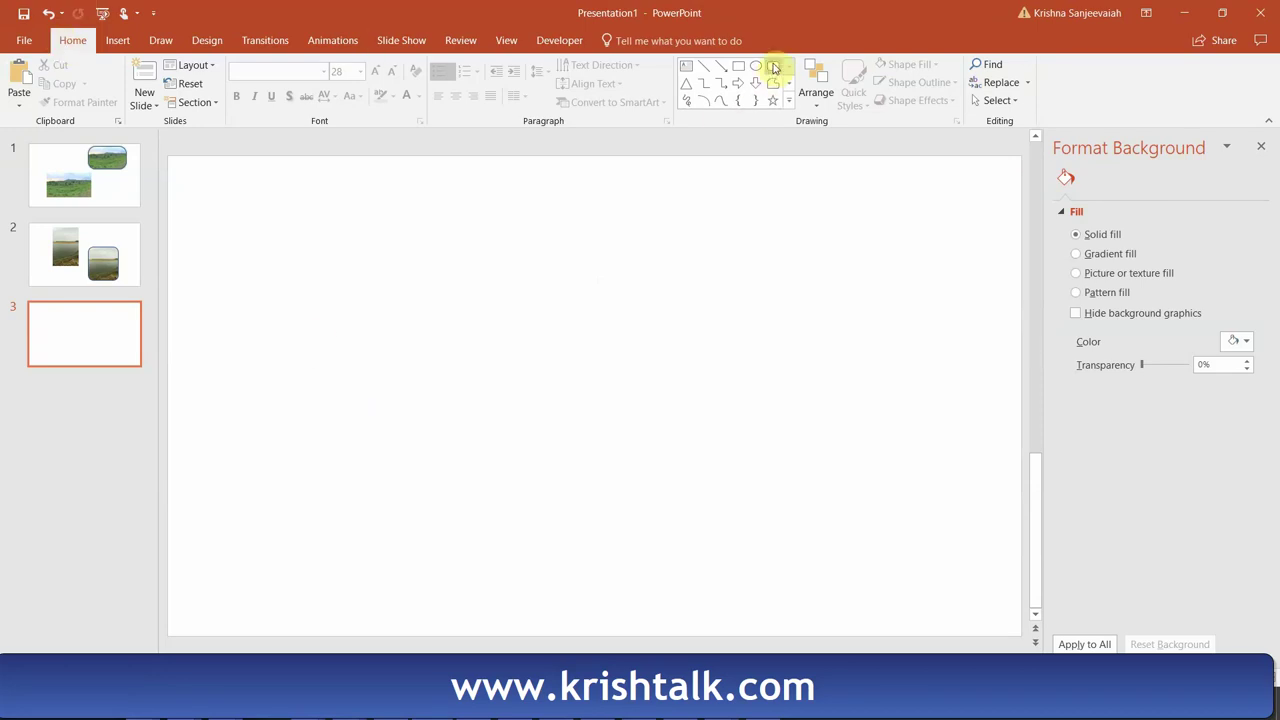
Draw a tall rounded rectangle on slide 3, compare it with slide 2, and select it.
{"action": "left_click", "coordinate": [772, 67]}
{"action": "mouse_move", "coordinate": [386, 292]}
{"action": "left_mouse_down"}
{"action": "mouse_move", "coordinate": [506, 349]}
{"action": "mouse_move", "coordinate": [564, 585]}
{"action": "left_mouse_up"}
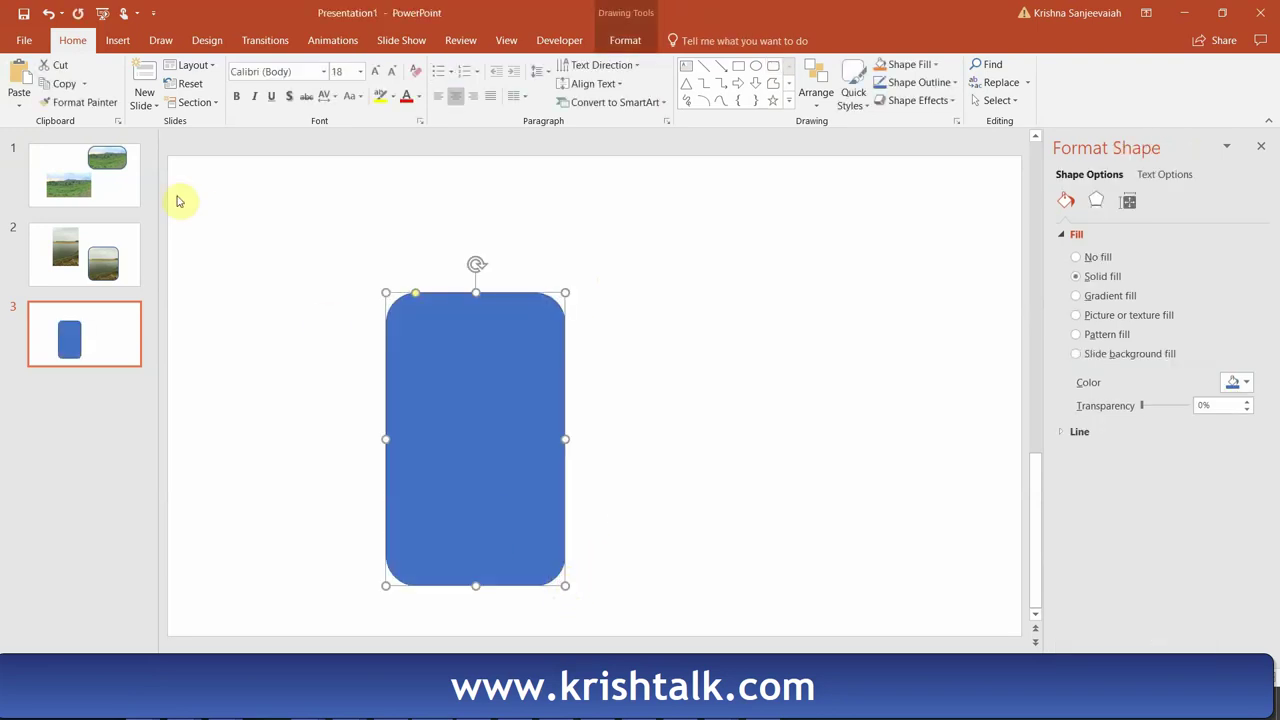
{"action": "left_click", "coordinate": [100, 240]}
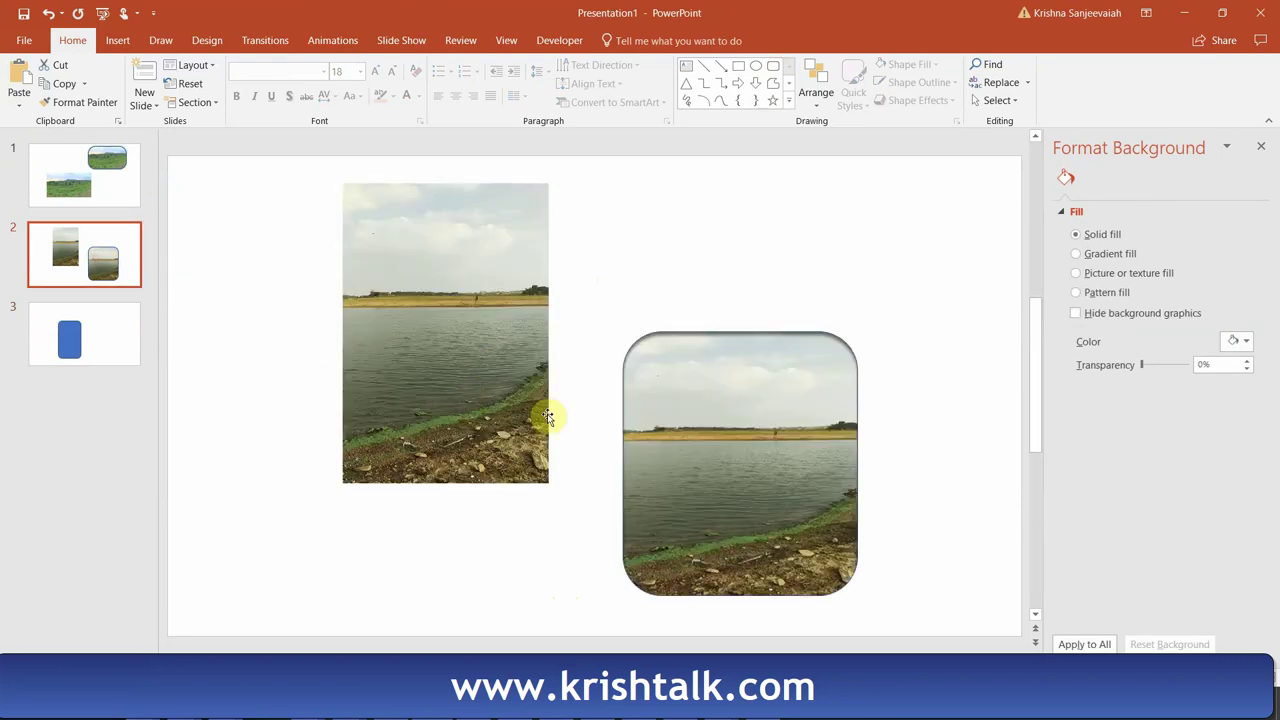
{"action": "left_click", "coordinate": [85, 338]}
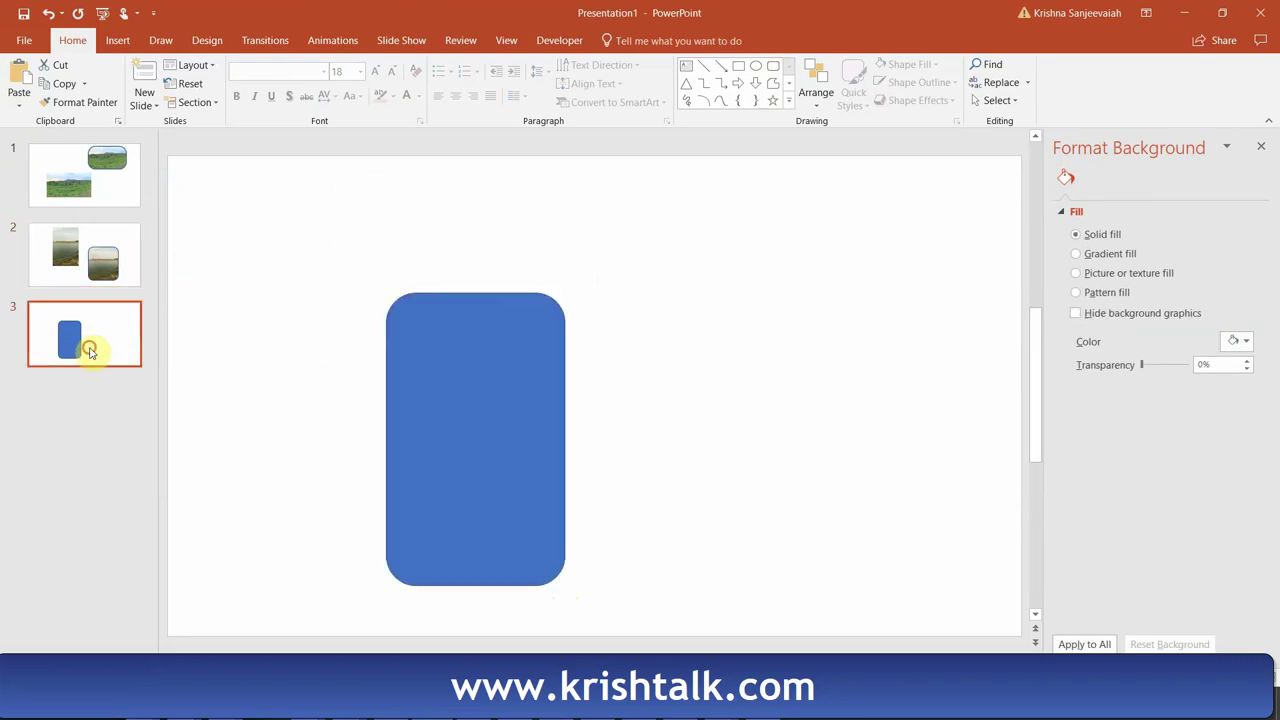
{"action": "left_click", "coordinate": [486, 404]}
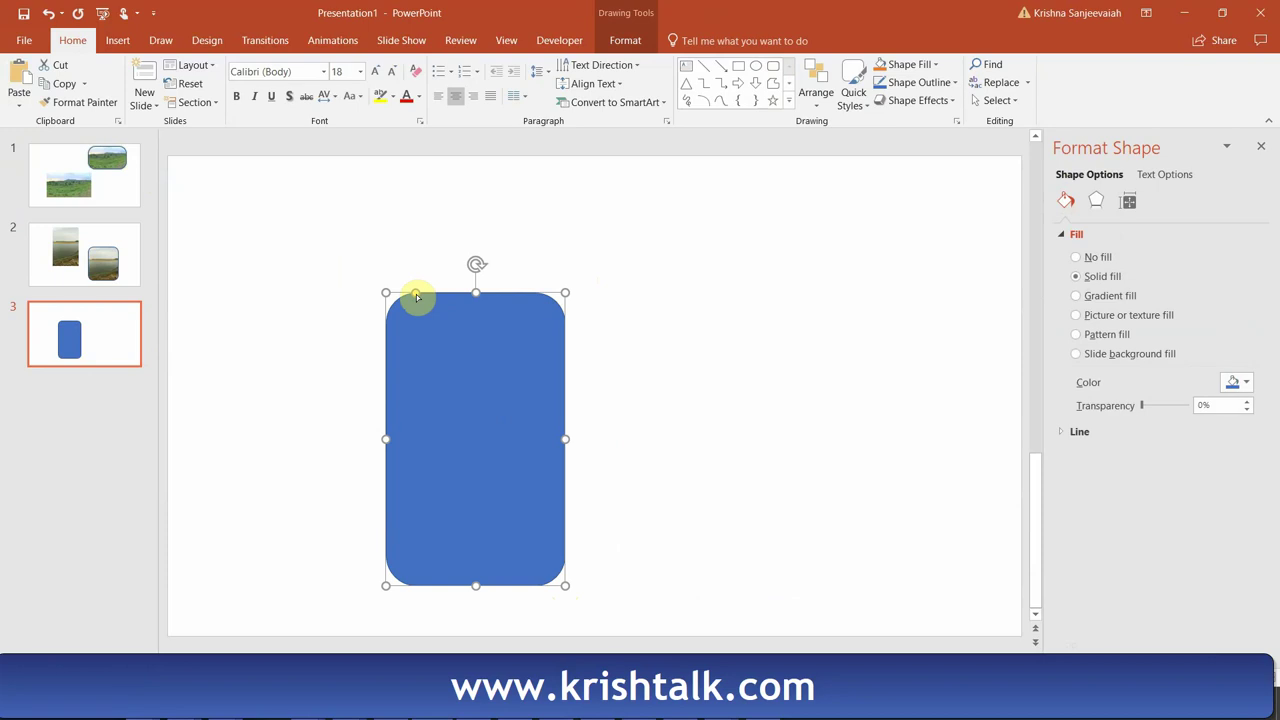
{"action": "right_click", "coordinate": [491, 365]}
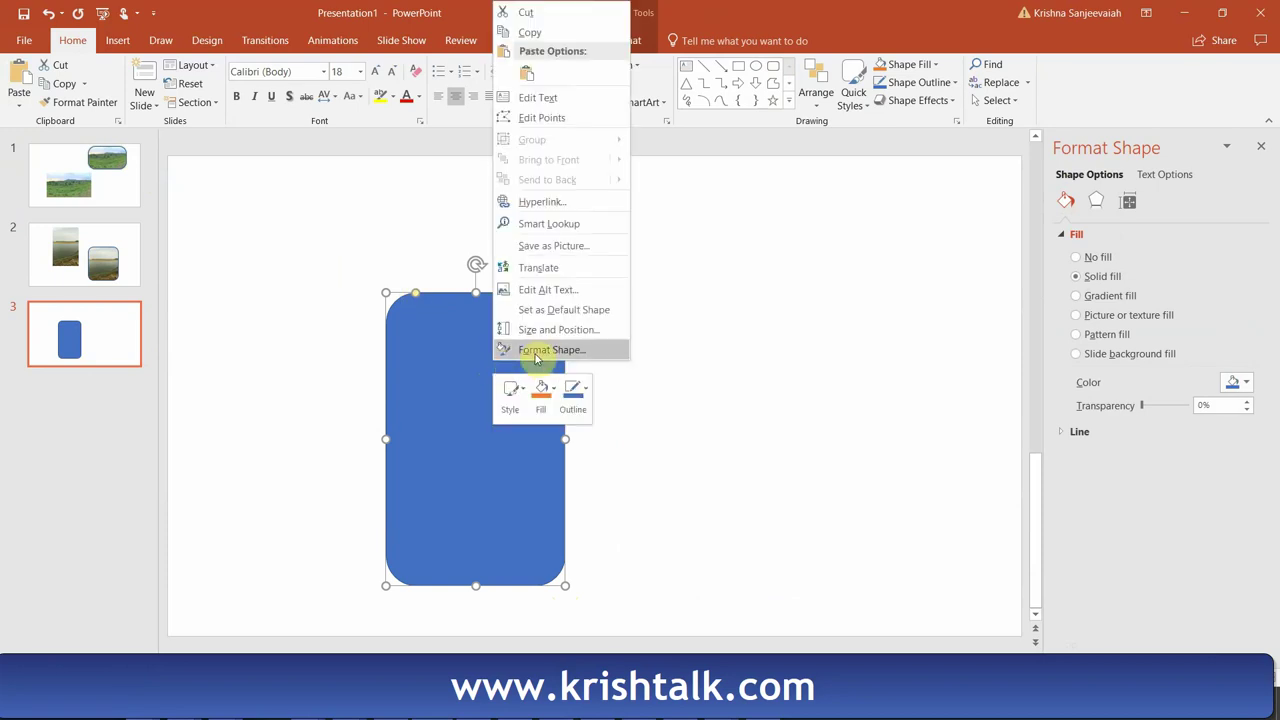
Fill the rounded rectangle with the picture PANO_20181117_160104.jpg through Format Shape.
{"action": "left_click", "coordinate": [537, 352]}
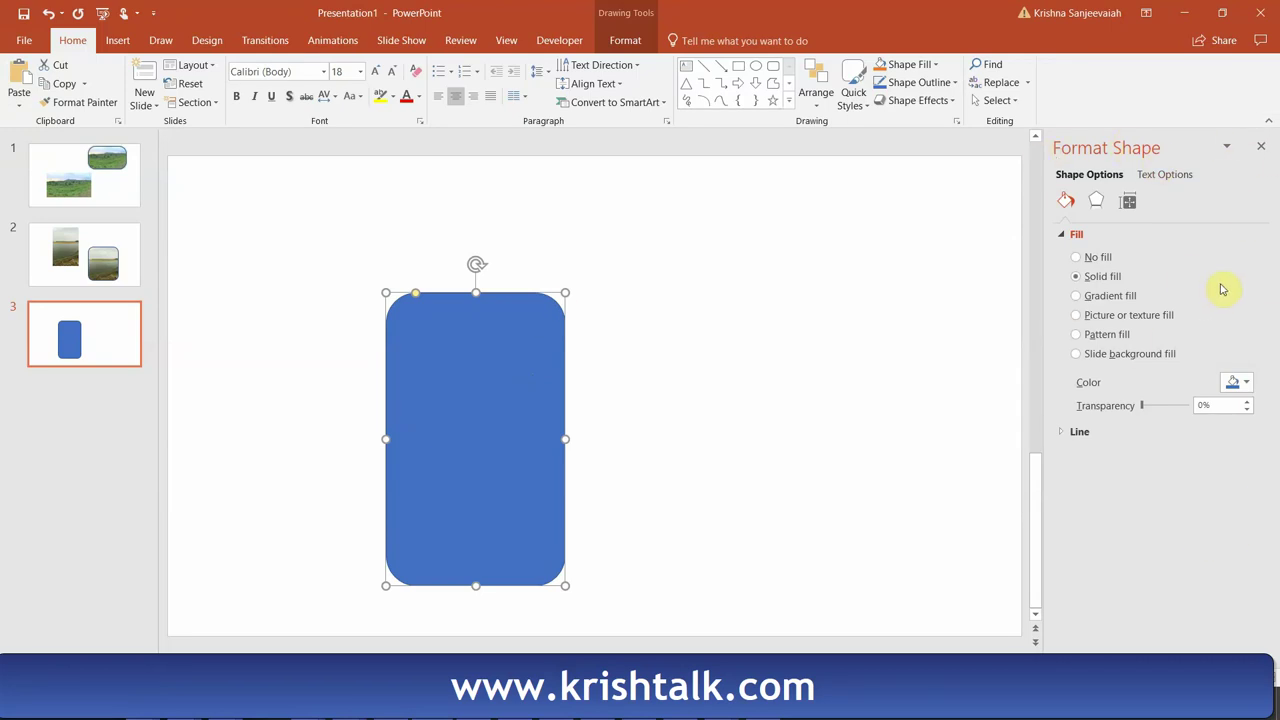
{"action": "left_click", "coordinate": [1077, 317]}
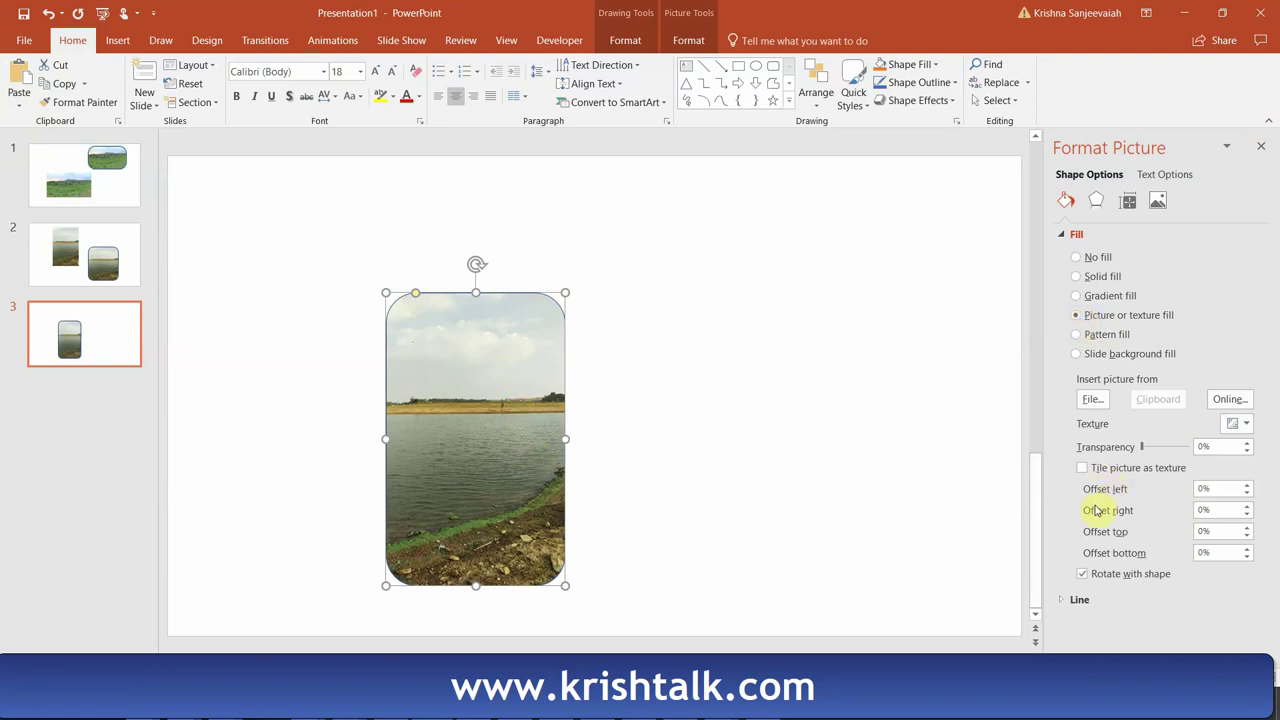
{"action": "left_click", "coordinate": [1092, 400]}
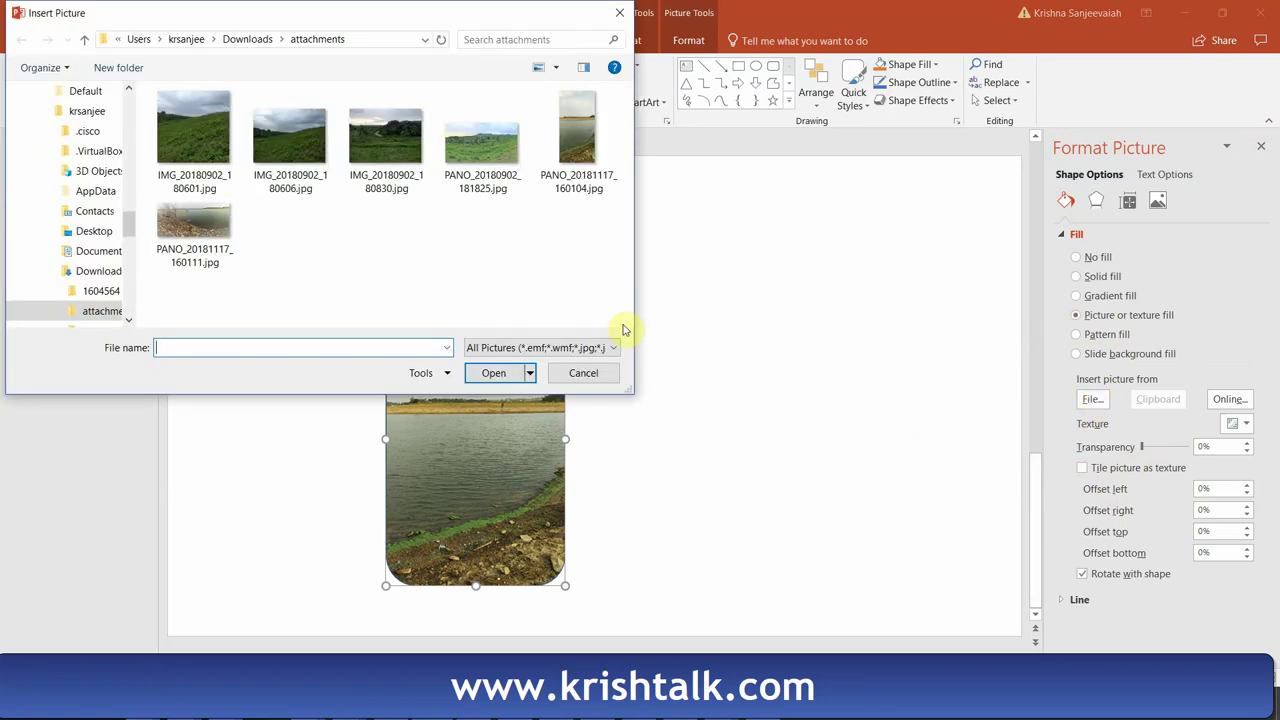
{"action": "left_click", "coordinate": [585, 150]}
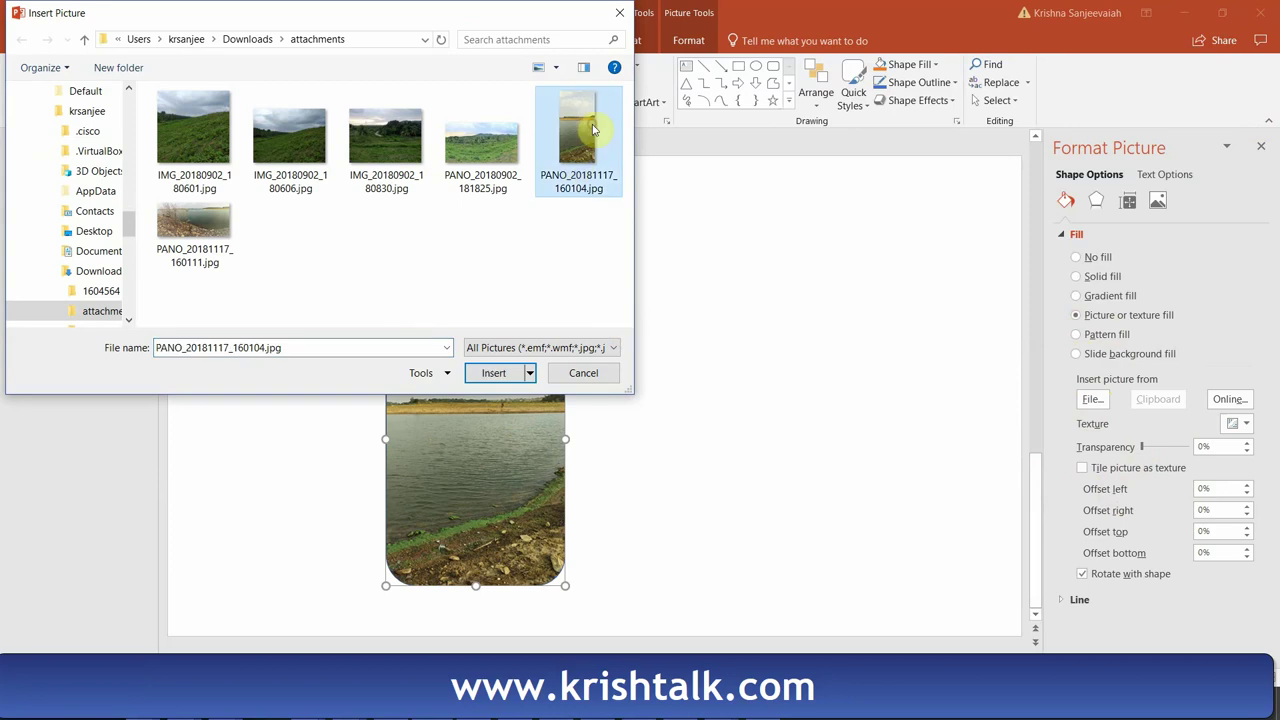
{"action": "left_click", "coordinate": [494, 373]}
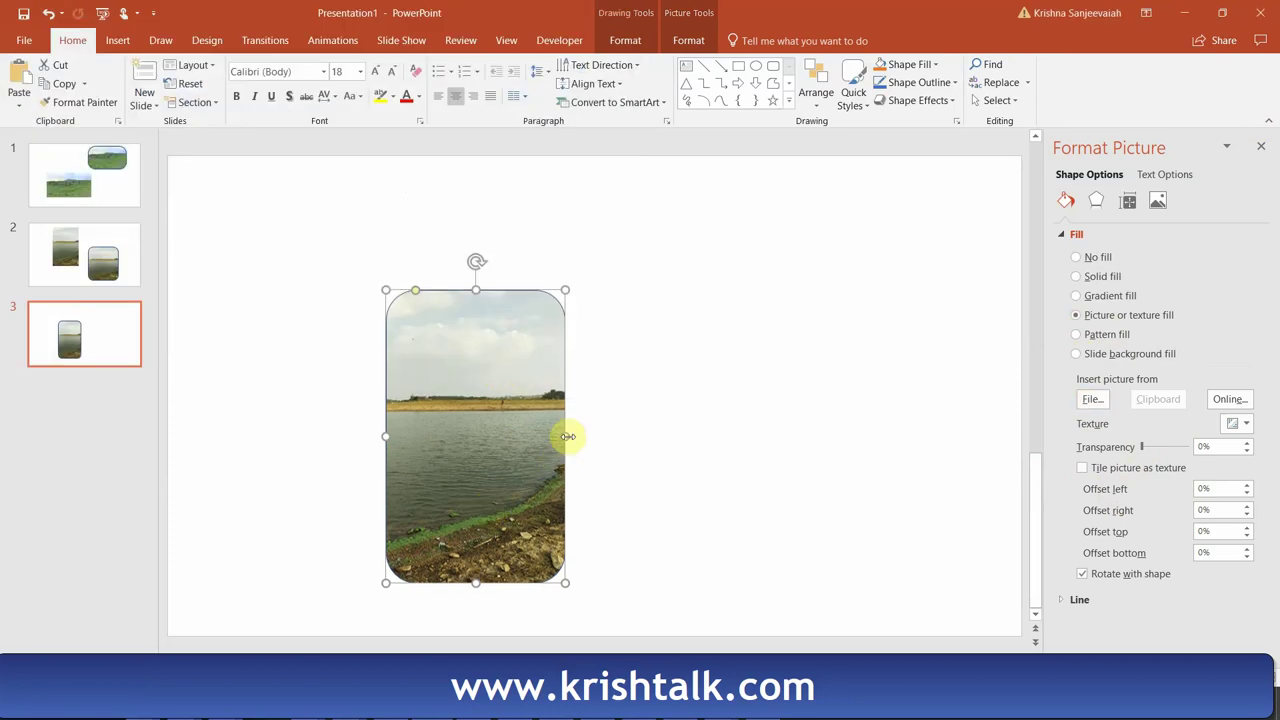
{"action": "left_click", "coordinate": [752, 246]}
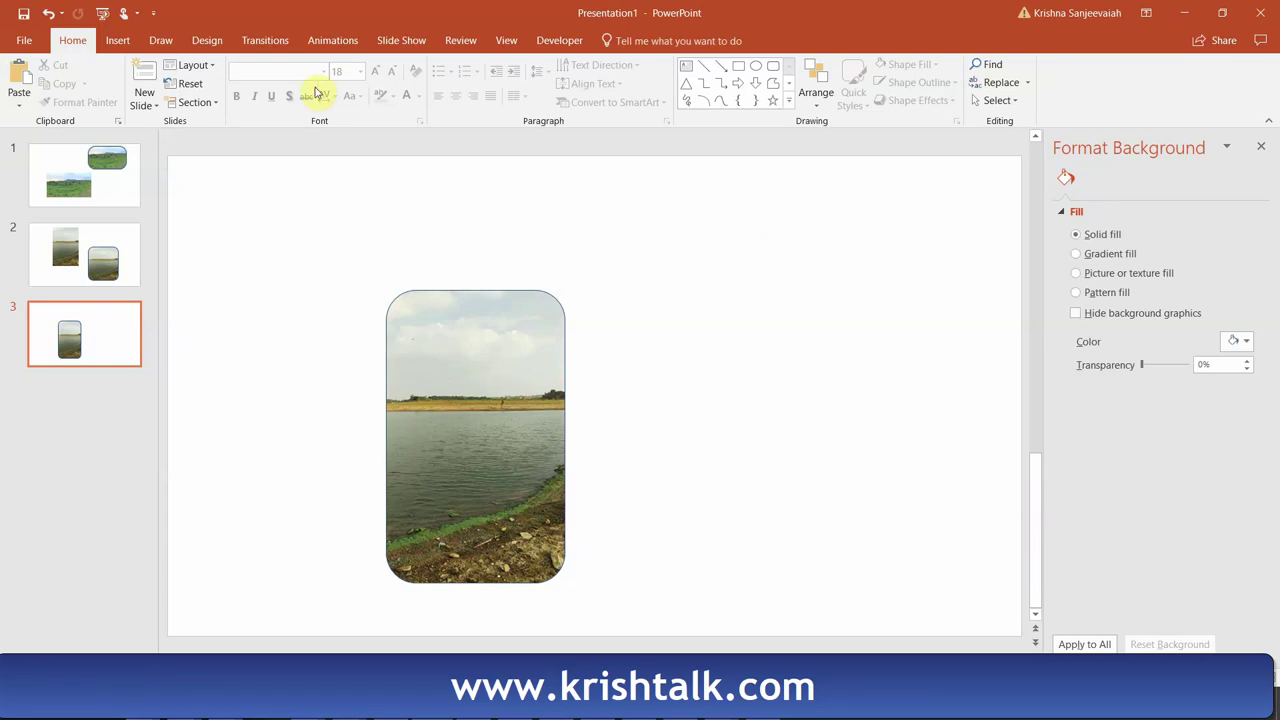
{"action": "left_click", "coordinate": [118, 40]}
{"action": "left_click", "coordinate": [102, 86]}
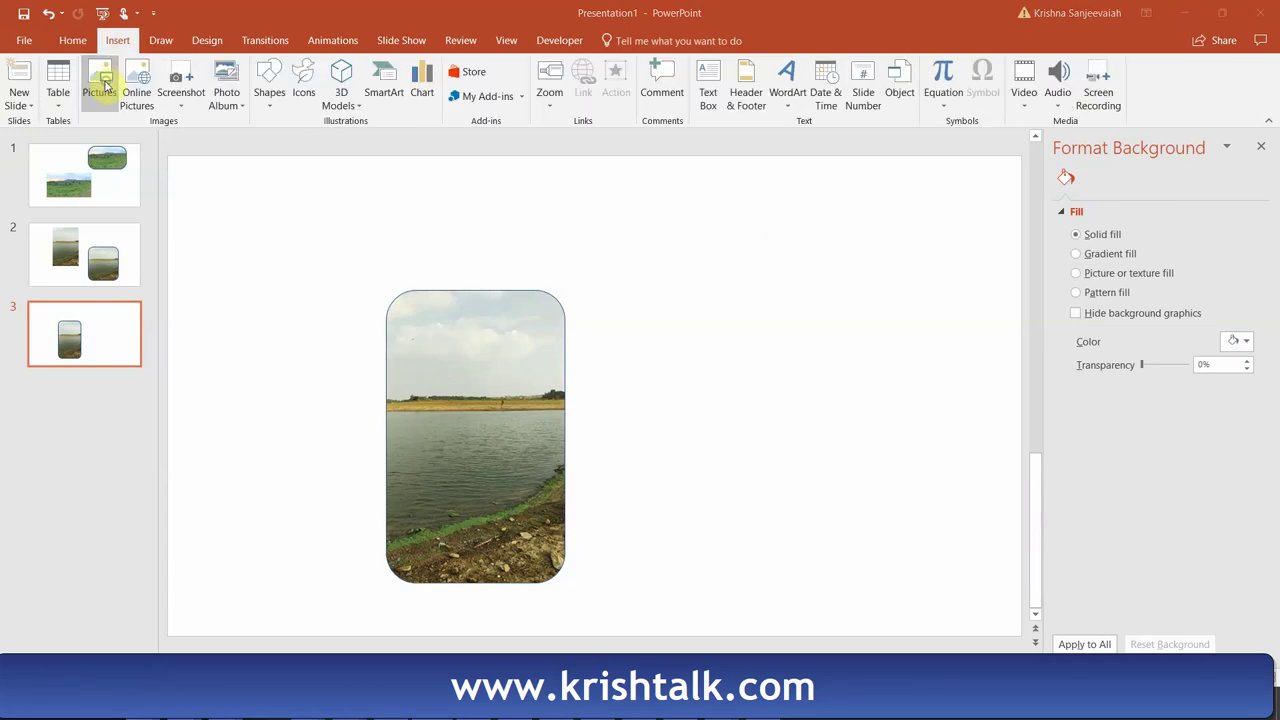
Insert PANO_20181117_160104.jpg as a plain picture and shrink it at the top right.
{"action": "left_click", "coordinate": [567, 181]}
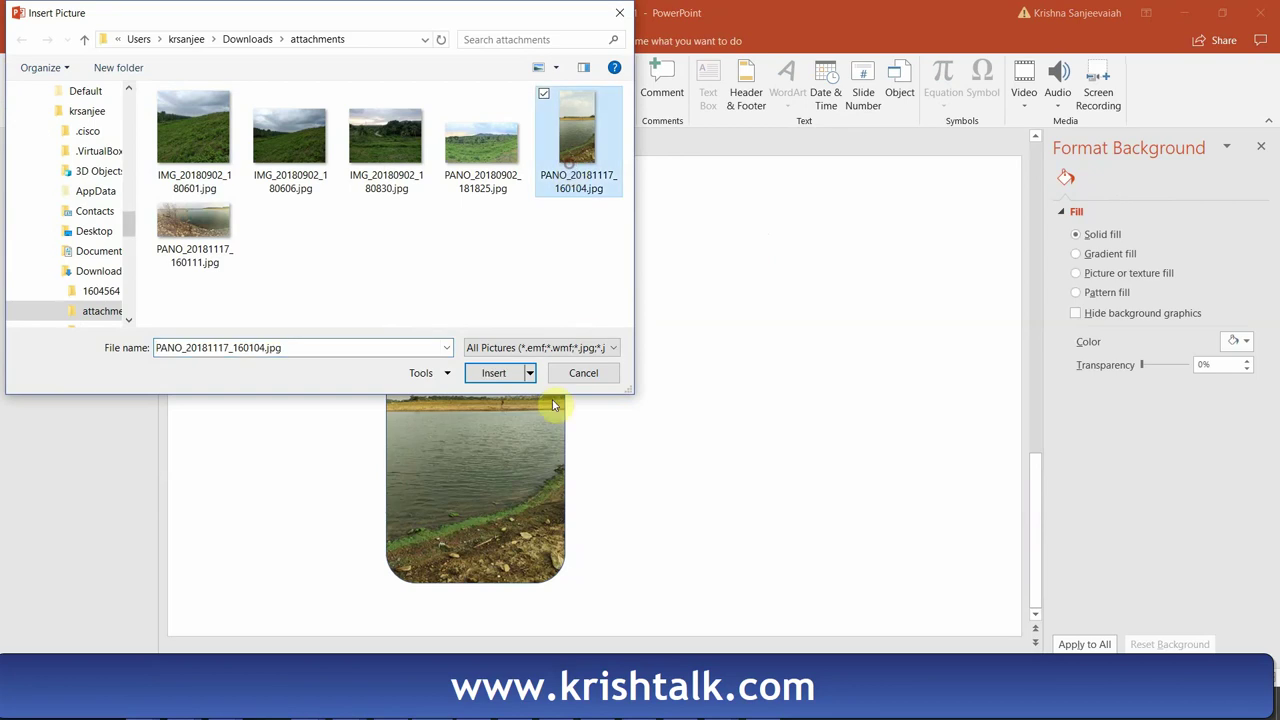
{"action": "left_click", "coordinate": [494, 372]}
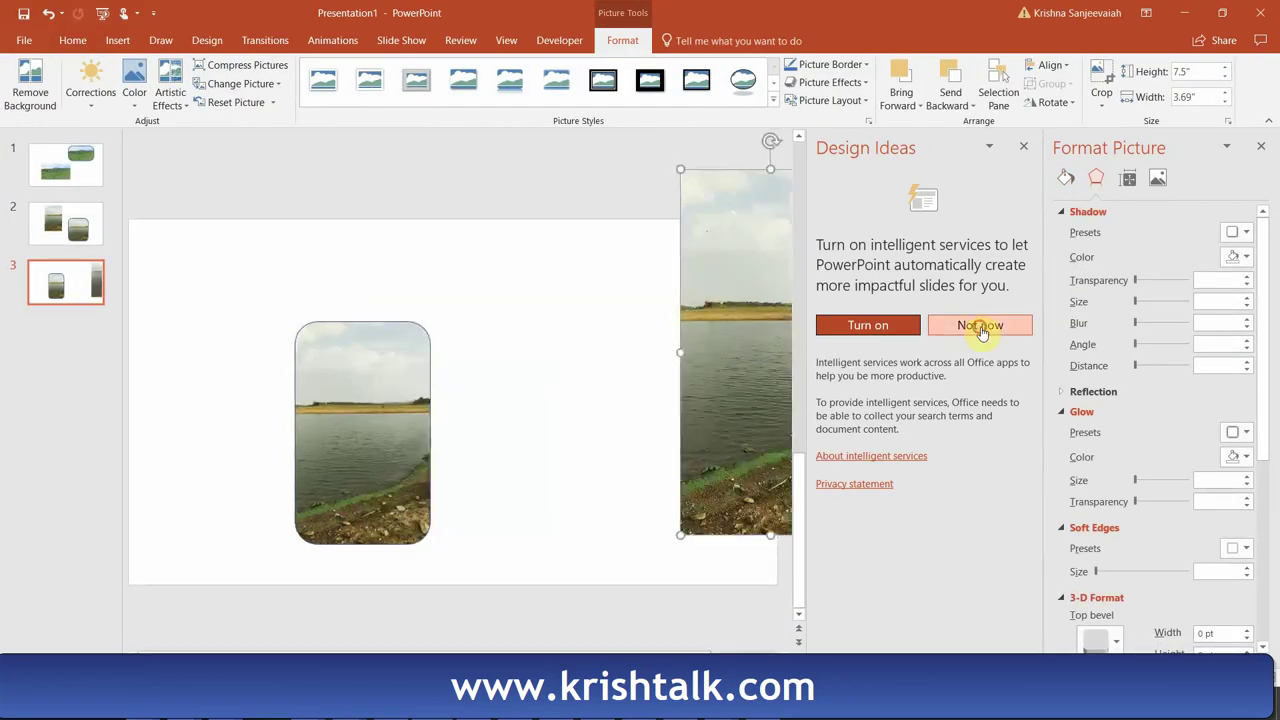
{"action": "left_click", "coordinate": [980, 325]}
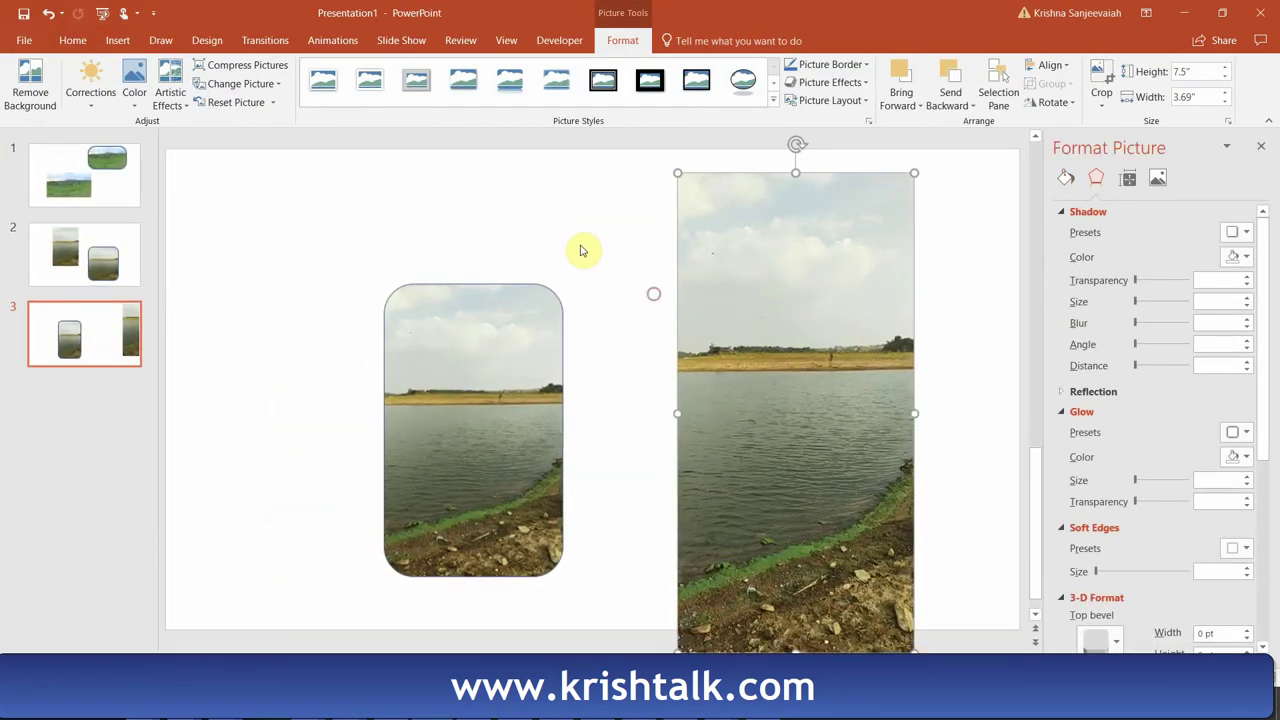
{"action": "left_click_drag", "start_coordinate": [677, 173], "coordinate": [815, 245]}
{"action": "left_click", "coordinate": [372, 473]}
Slightly adjust the corner rounding of the rounded lake photo on the left.
{"action": "left_click", "coordinate": [496, 431]}
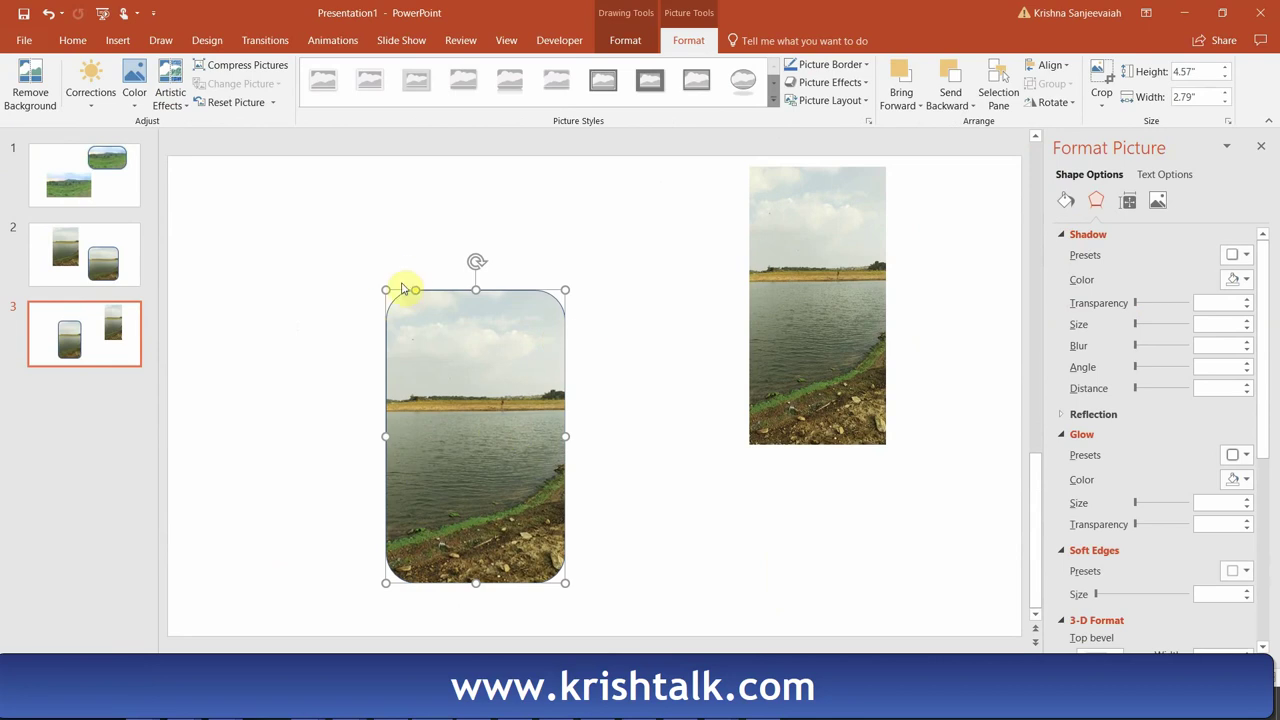
{"action": "right_click", "coordinate": [471, 357]}
{"action": "left_click", "coordinate": [643, 395]}
{"action": "mouse_move", "coordinate": [415, 292]}
{"action": "left_mouse_down"}
{"action": "mouse_move", "coordinate": [434, 294]}
{"action": "mouse_move", "coordinate": [409, 302]}
{"action": "mouse_move", "coordinate": [467, 298]}
{"action": "mouse_move", "coordinate": [414, 300]}
{"action": "mouse_move", "coordinate": [423, 309]}
{"action": "mouse_move", "coordinate": [449, 297]}
{"action": "mouse_move", "coordinate": [428, 290]}
{"action": "left_mouse_up"}
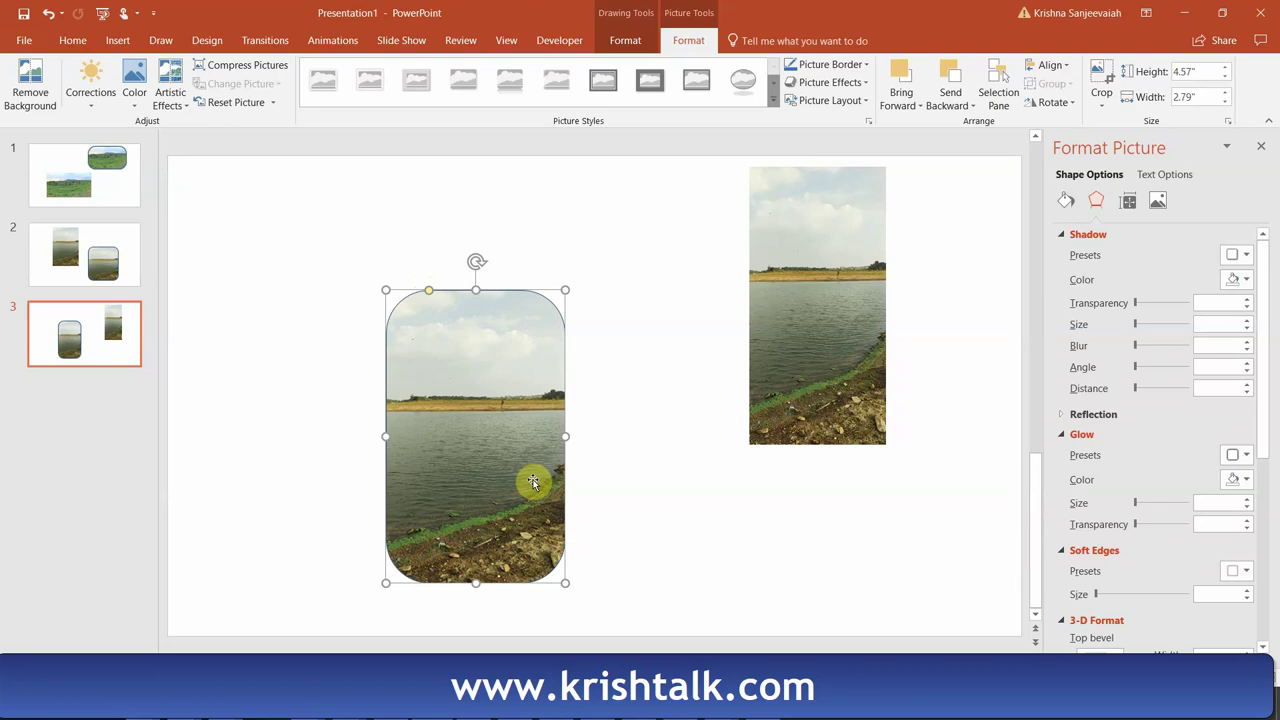
Check the plain lake photo's options without changing its 4.35 × 2.14 in size, then show Home.
{"action": "left_click", "coordinate": [838, 224]}
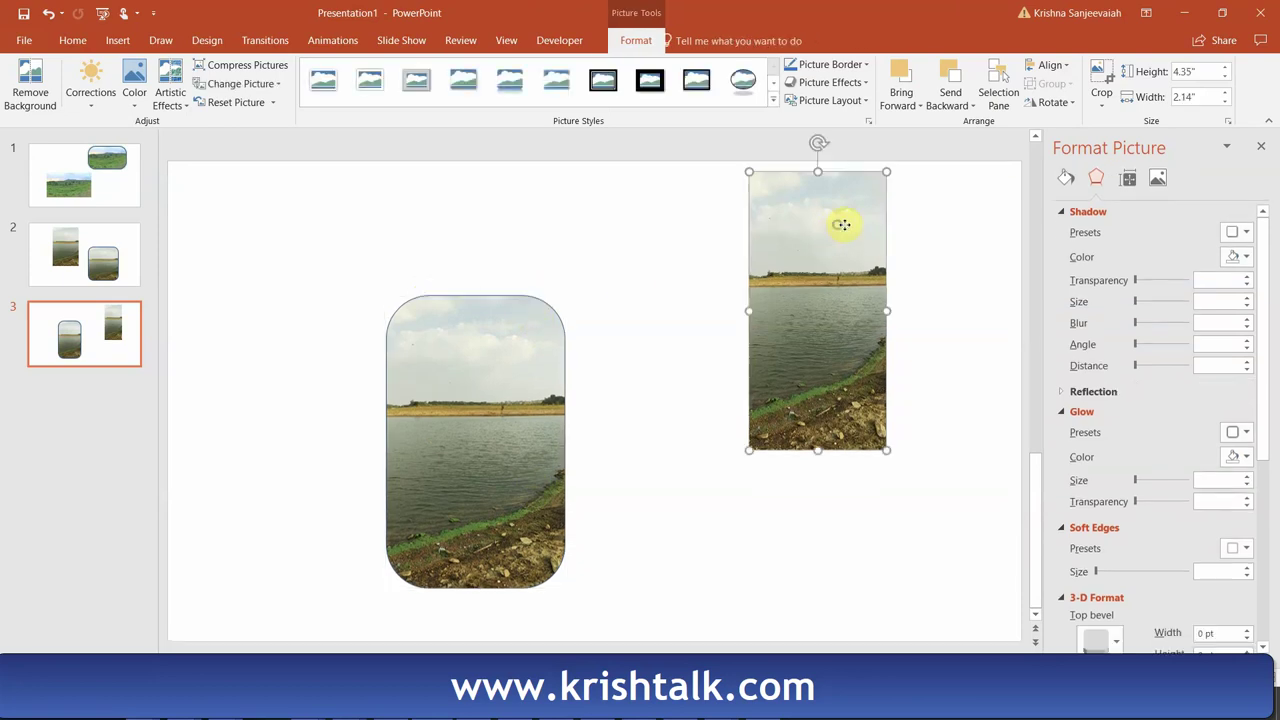
{"action": "right_click", "coordinate": [838, 225]}
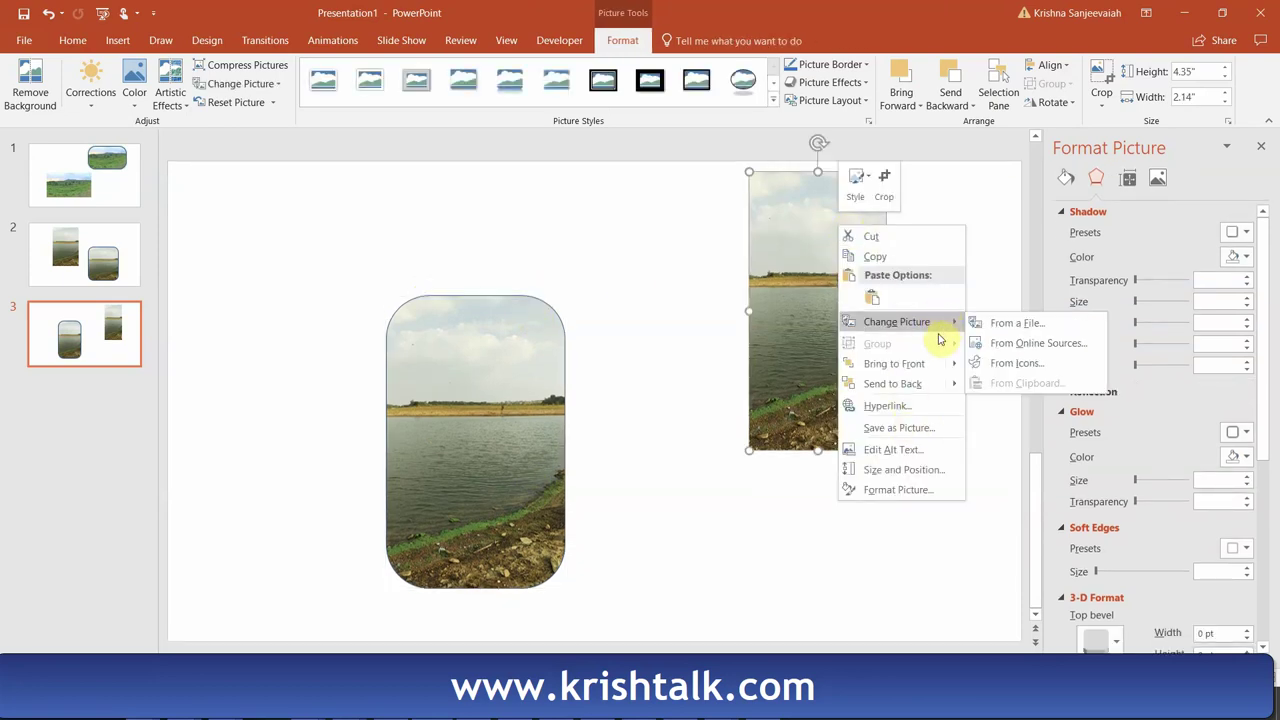
{"action": "left_click", "coordinate": [814, 248]}
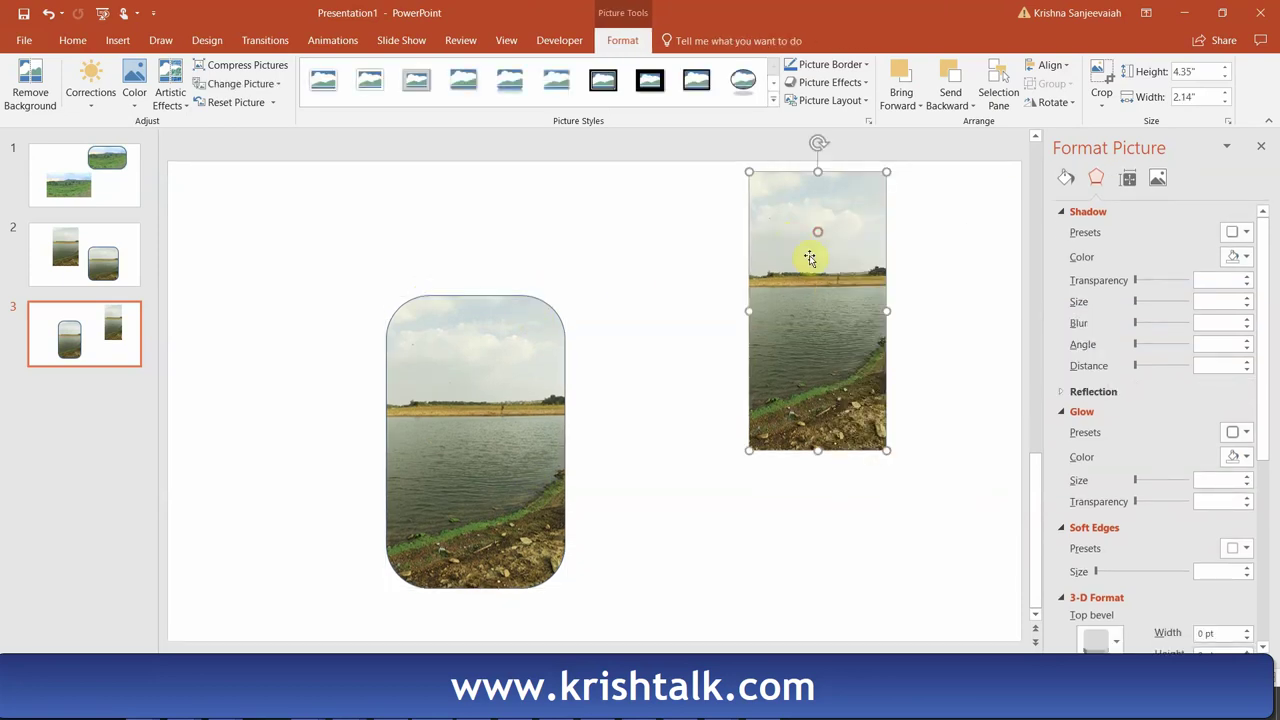
{"action": "right_click", "coordinate": [840, 171]}
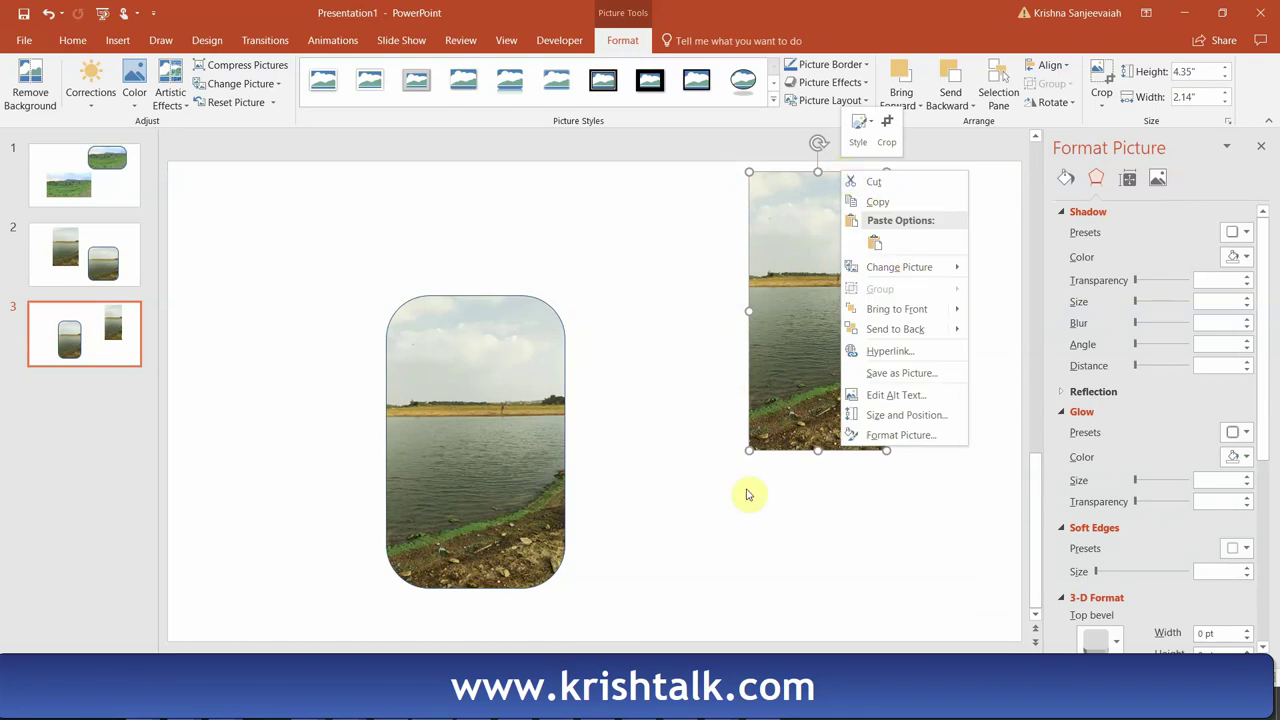
{"action": "left_click", "coordinate": [757, 535]}
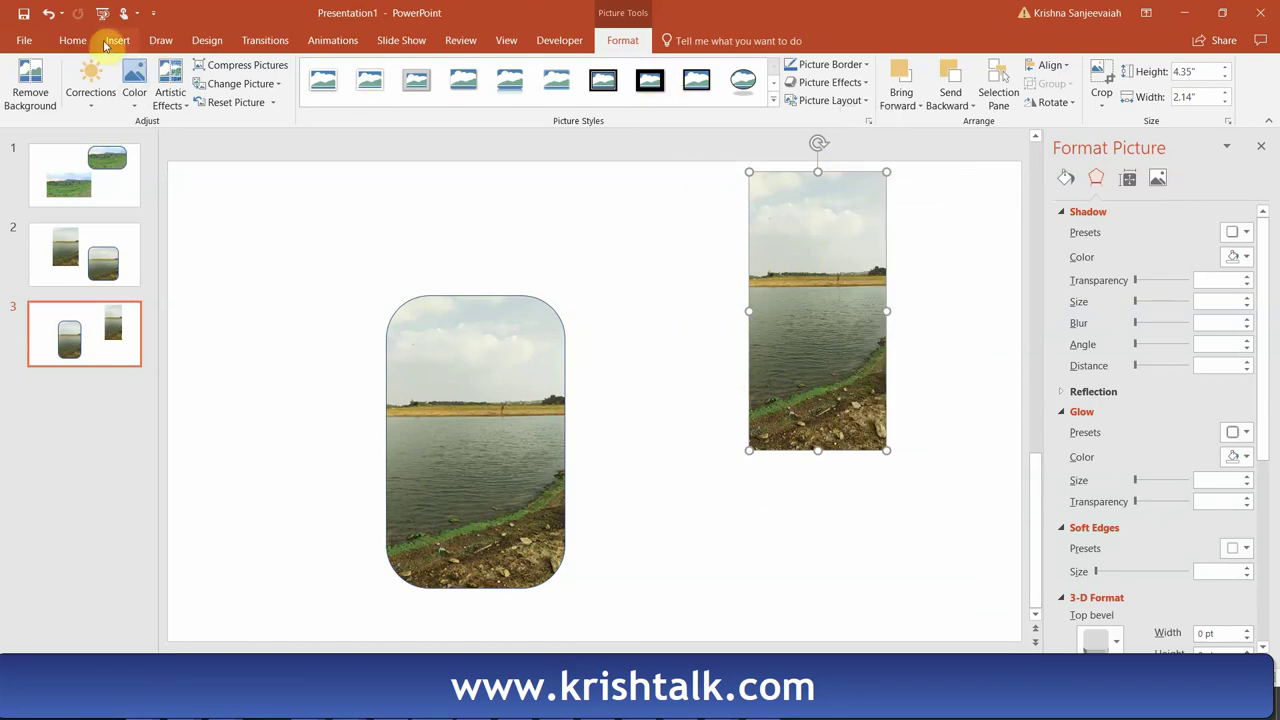
{"action": "left_click", "coordinate": [72, 40]}
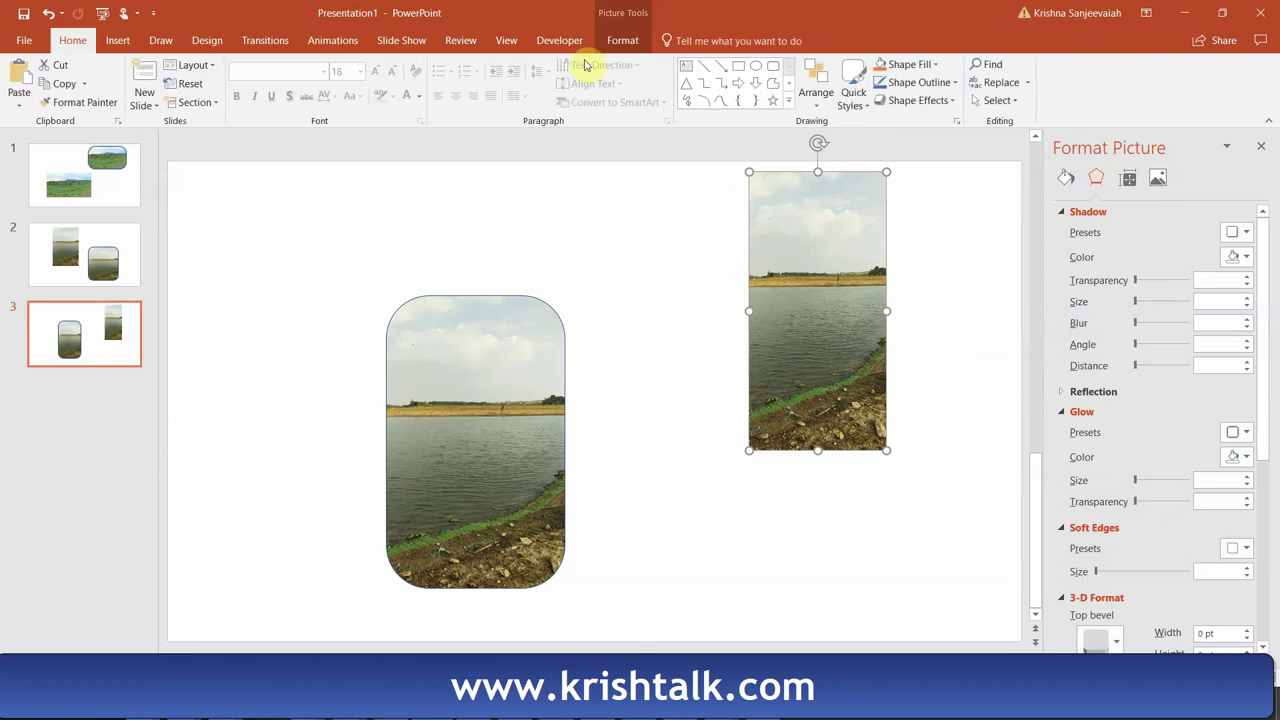
Draw a blue rectangle beside the rounded photo and nudge its position and size.
{"action": "left_click", "coordinate": [757, 68]}
{"action": "mouse_move", "coordinate": [624, 355]}
{"action": "left_mouse_down"}
{"action": "mouse_move", "coordinate": [763, 597]}
{"action": "mouse_move", "coordinate": [793, 590]}
{"action": "left_mouse_up"}
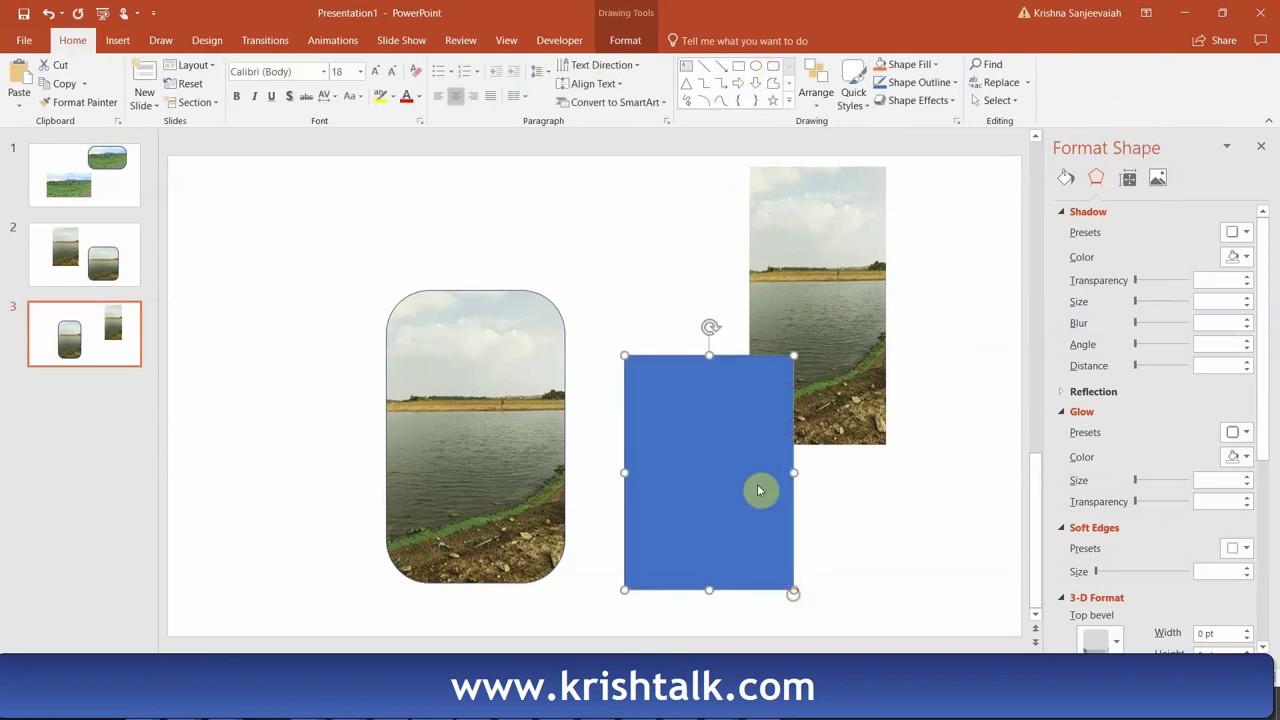
{"action": "right_click", "coordinate": [770, 362]}
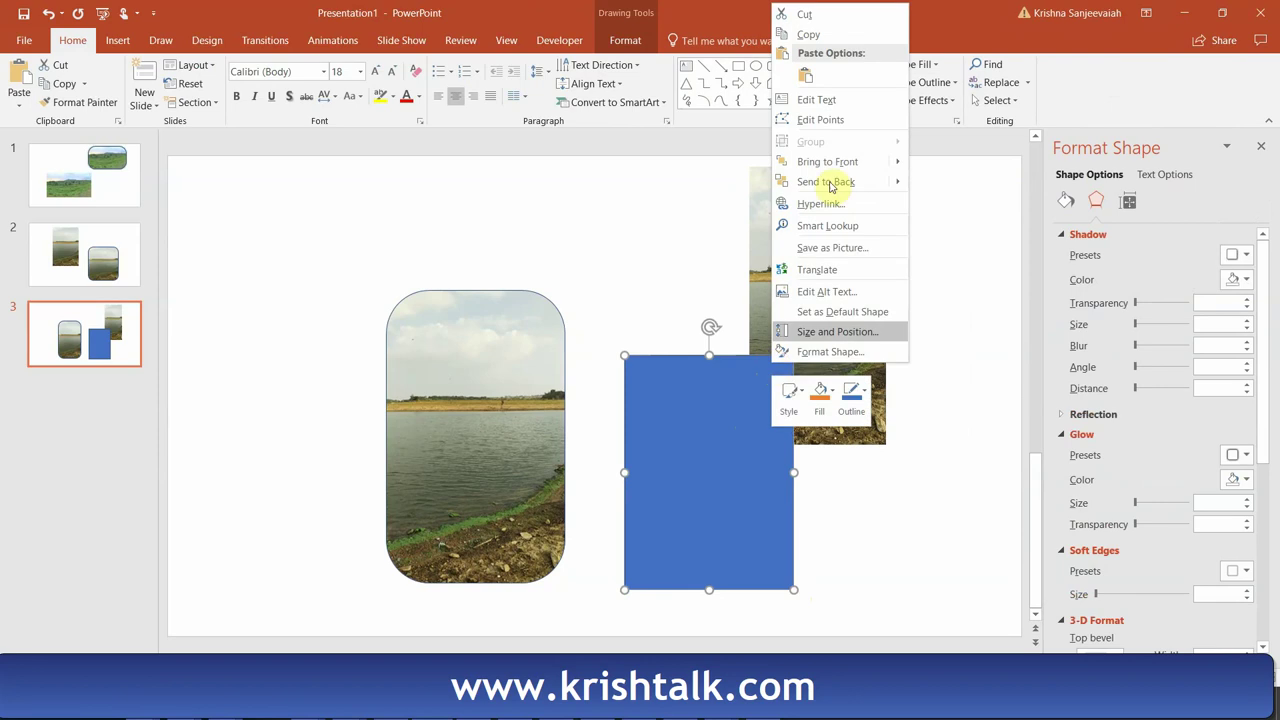
{"action": "left_click", "coordinate": [846, 119]}
{"action": "left_click_drag", "start_coordinate": [737, 445], "coordinate": [743, 467]}
{"action": "mouse_move", "coordinate": [641, 391]}
{"action": "left_mouse_down"}
{"action": "mouse_move", "coordinate": [651, 400]}
{"action": "mouse_move", "coordinate": [628, 404]}
{"action": "mouse_move", "coordinate": [624, 391]}
{"action": "left_mouse_up"}
Curve the rectangle's top edge with Edit Points, move it over the left photo, then delete it.
{"action": "right_click", "coordinate": [636, 393]}
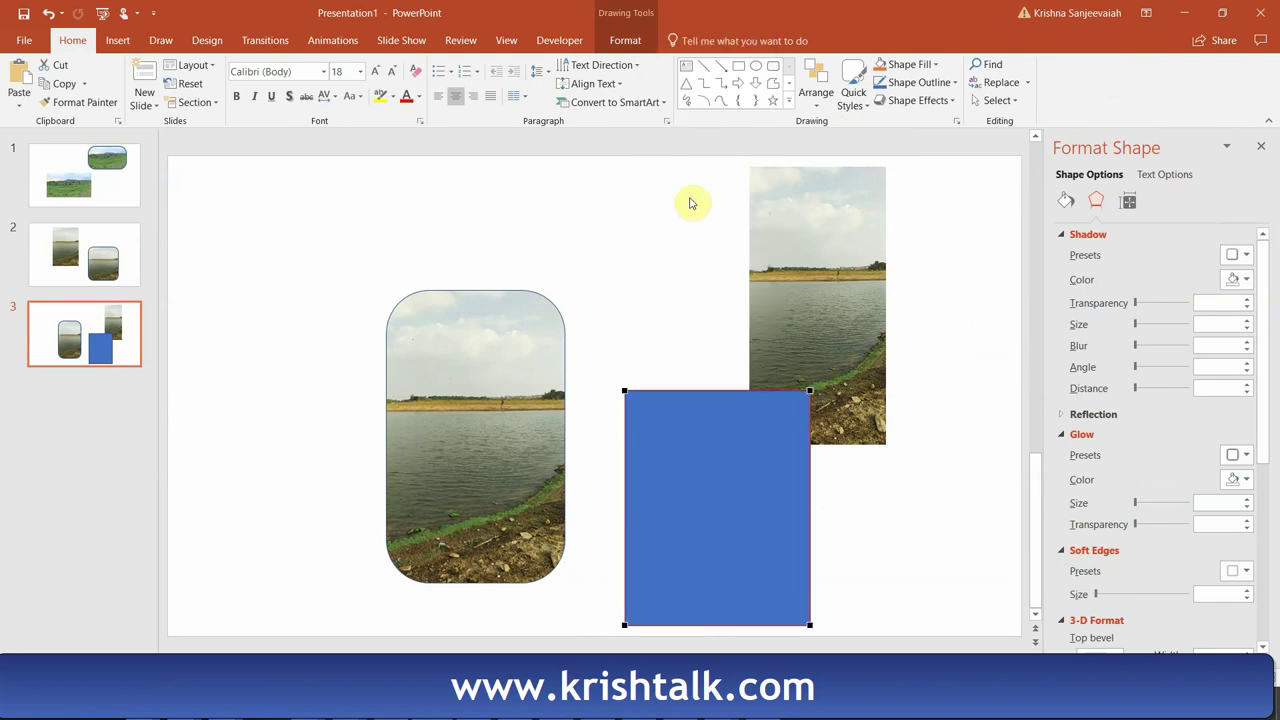
{"action": "left_click", "coordinate": [774, 387]}
{"action": "left_click", "coordinate": [683, 462]}
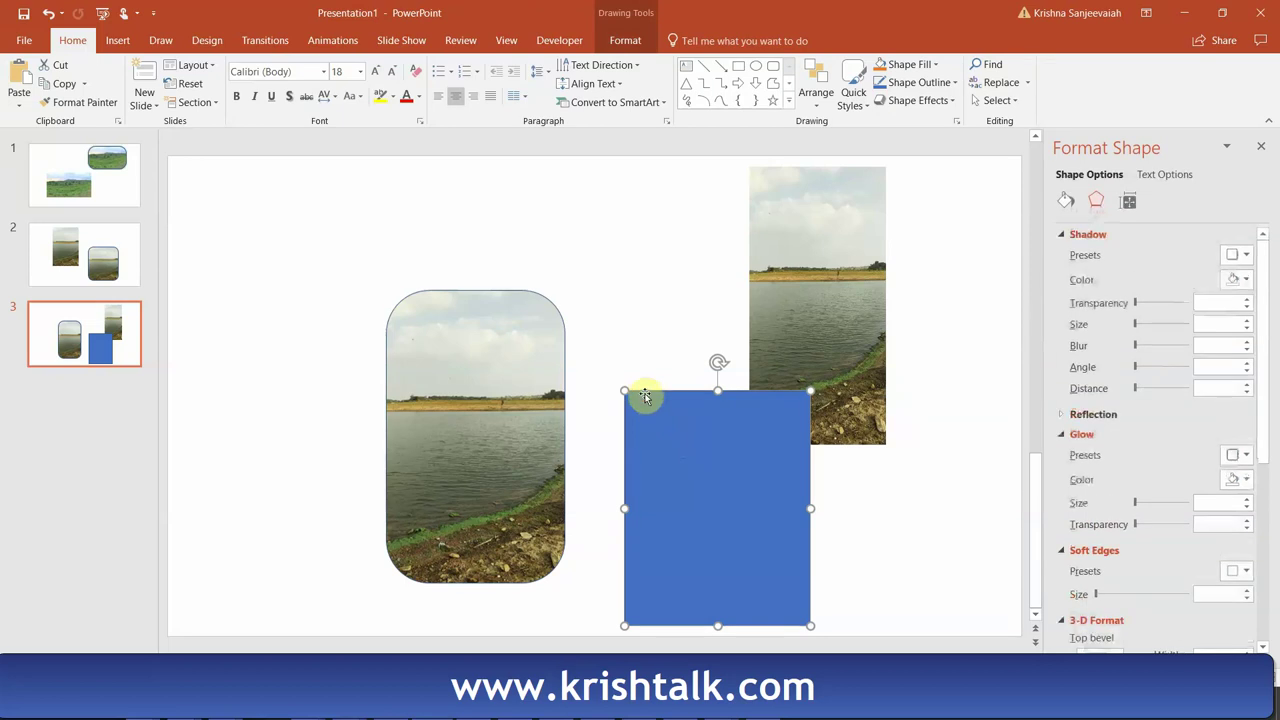
{"action": "right_click", "coordinate": [646, 393]}
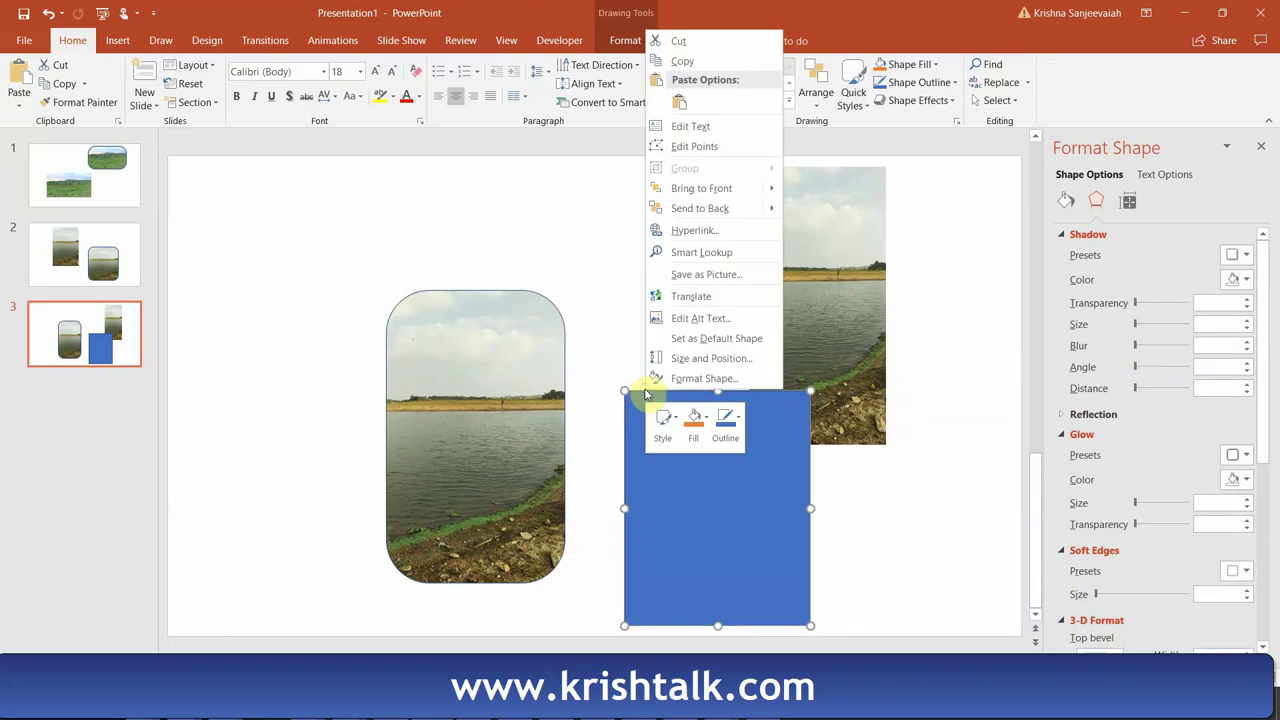
{"action": "left_click", "coordinate": [694, 146]}
{"action": "left_click_drag", "start_coordinate": [625, 391], "coordinate": [656, 333]}
{"action": "left_click", "coordinate": [771, 518]}
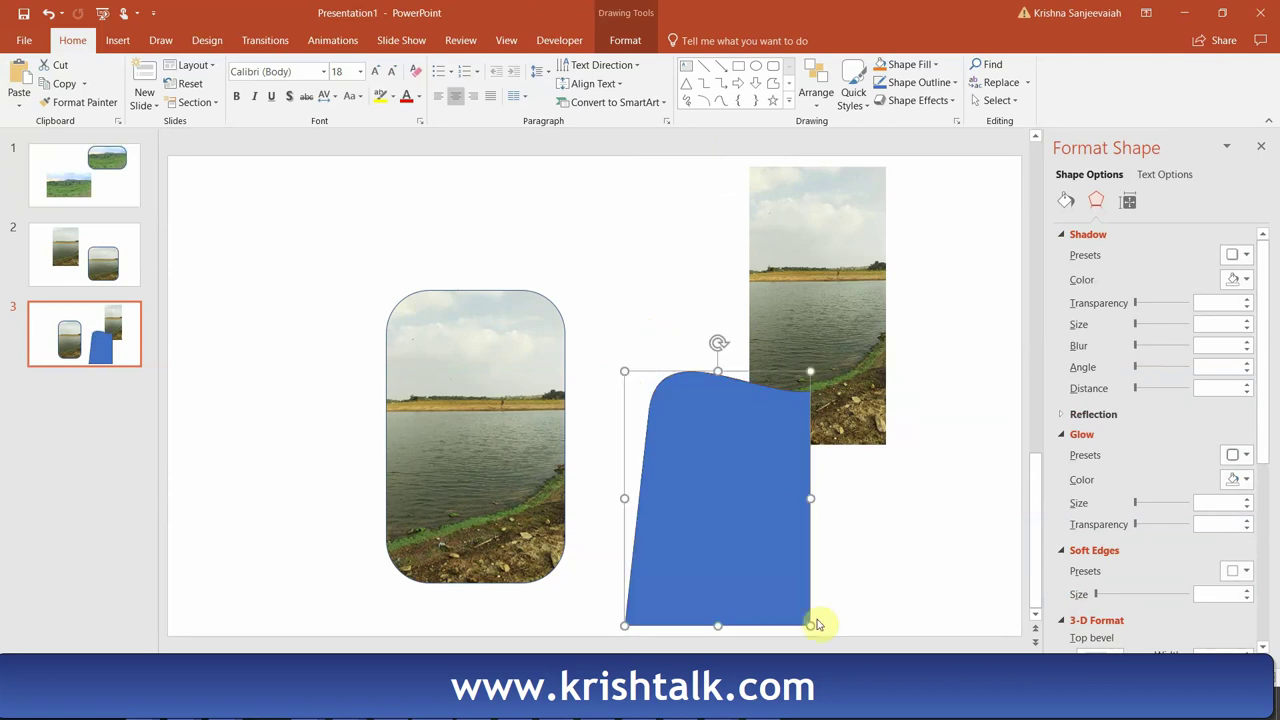
{"action": "left_click_drag", "start_coordinate": [771, 523], "coordinate": [327, 309]}
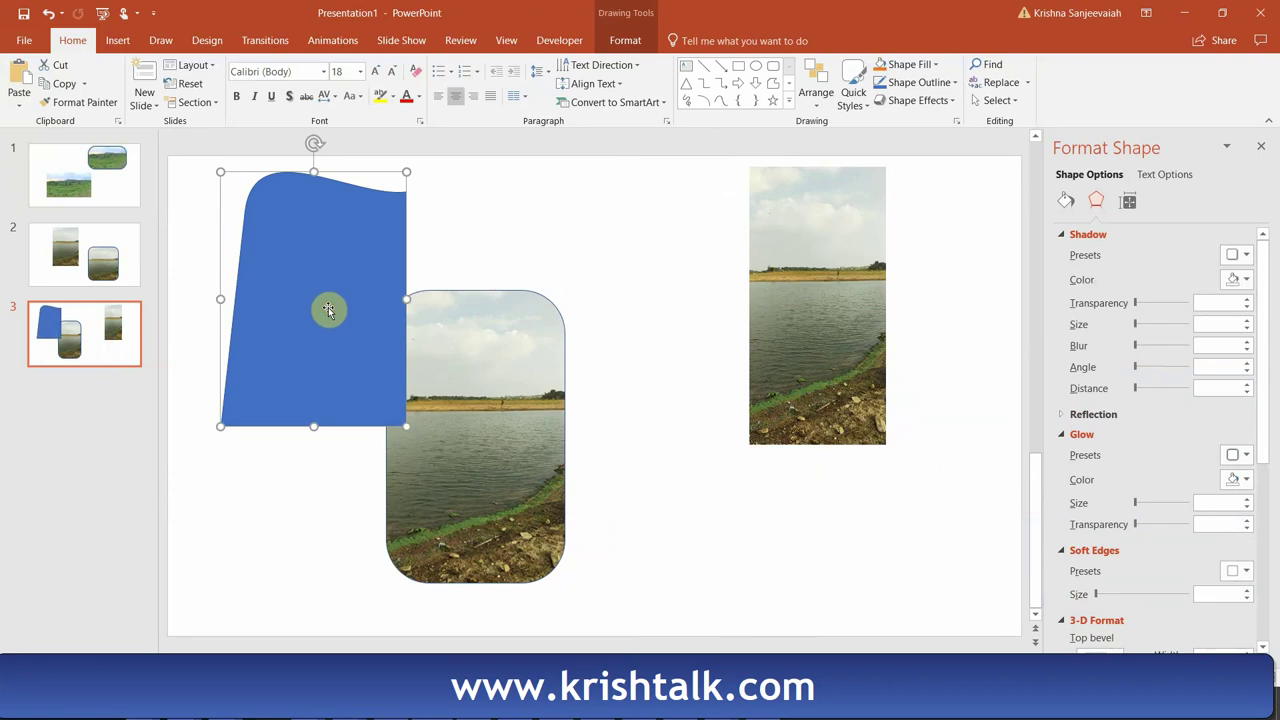
{"action": "key", "text": "Delete"}
Widen the rounded lake photo and reduce its corner radius to gently rounded corners.
{"action": "left_click", "coordinate": [437, 357]}
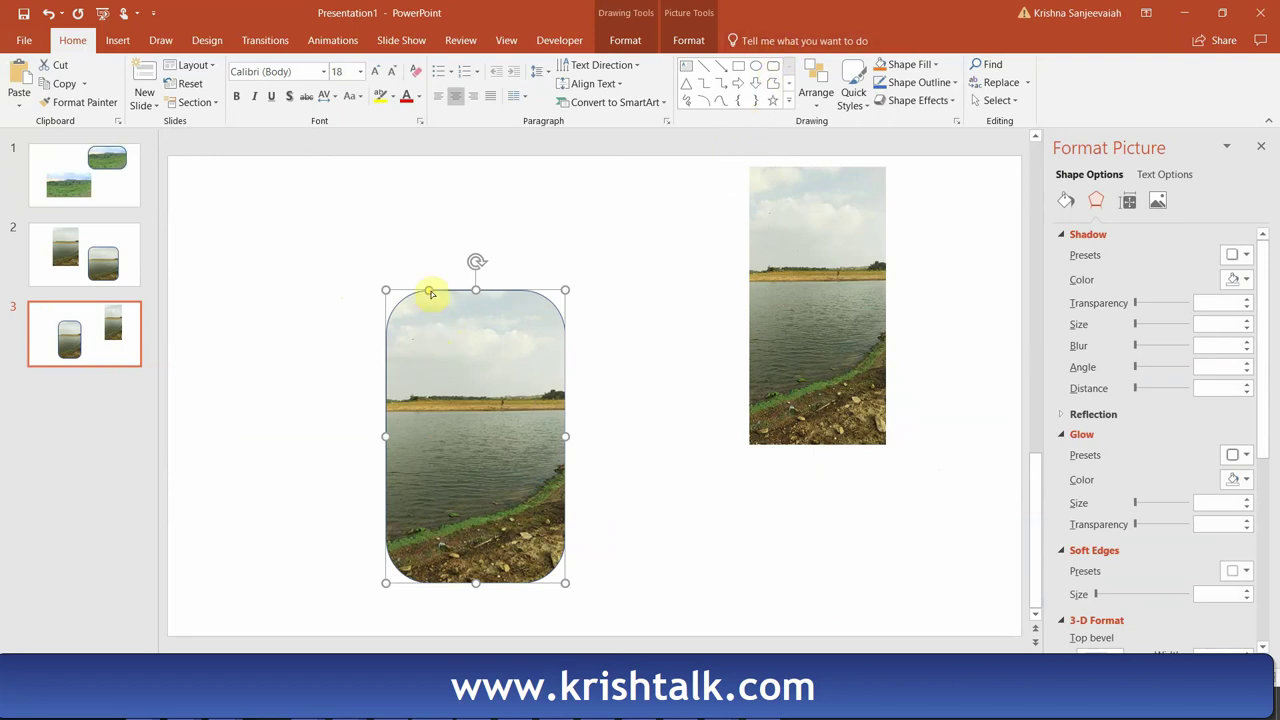
{"action": "mouse_move", "coordinate": [430, 291]}
{"action": "left_mouse_down"}
{"action": "mouse_move", "coordinate": [451, 289]}
{"action": "mouse_move", "coordinate": [417, 277]}
{"action": "mouse_move", "coordinate": [413, 291]}
{"action": "mouse_move", "coordinate": [489, 294]}
{"action": "mouse_move", "coordinate": [429, 297]}
{"action": "mouse_move", "coordinate": [480, 309]}
{"action": "mouse_move", "coordinate": [454, 331]}
{"action": "mouse_move", "coordinate": [483, 313]}
{"action": "mouse_move", "coordinate": [434, 317]}
{"action": "mouse_move", "coordinate": [463, 311]}
{"action": "mouse_move", "coordinate": [434, 335]}
{"action": "mouse_move", "coordinate": [380, 286]}
{"action": "mouse_move", "coordinate": [443, 314]}
{"action": "mouse_move", "coordinate": [470, 306]}
{"action": "mouse_move", "coordinate": [485, 201]}
{"action": "left_mouse_up"}
{"action": "left_click_drag", "start_coordinate": [566, 390], "coordinate": [678, 380]}
{"action": "left_click_drag", "start_coordinate": [521, 201], "coordinate": [437, 206]}
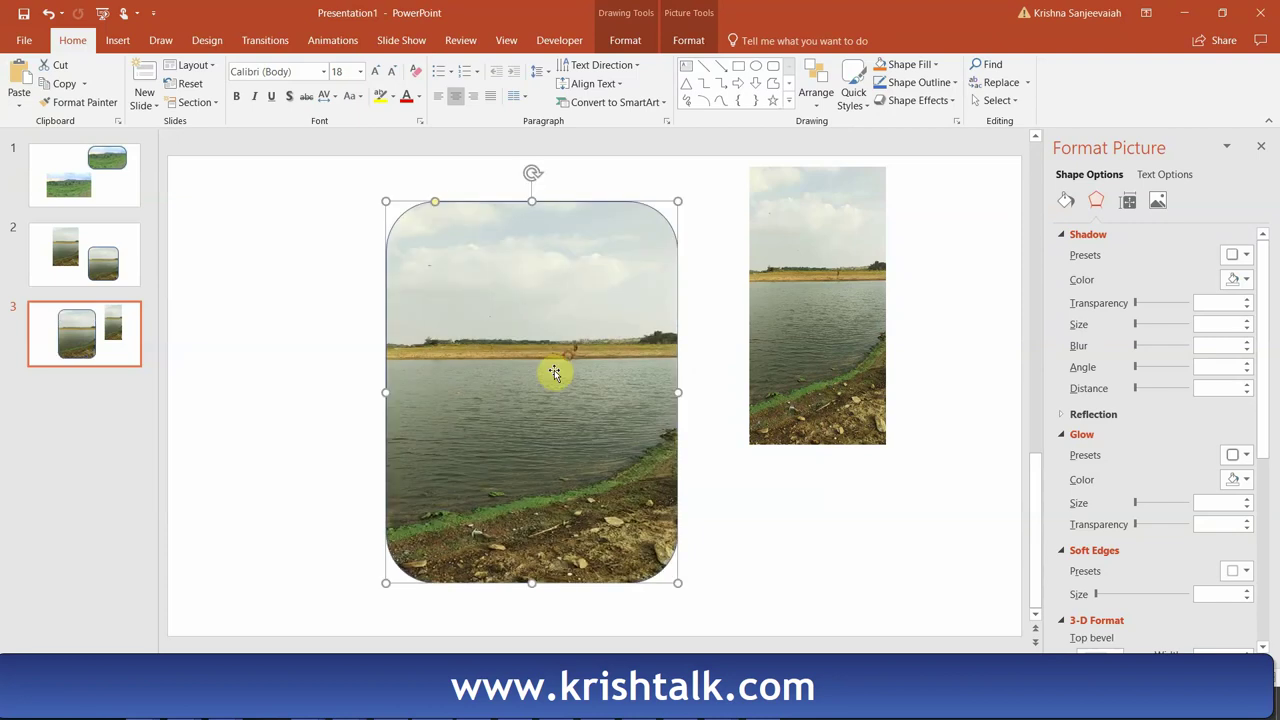
Apply an Outer Shadow preset to the rounded lake photo.
{"action": "scroll", "coordinate": [1189, 403], "scroll_direction": "down", "scroll_amount": 2}
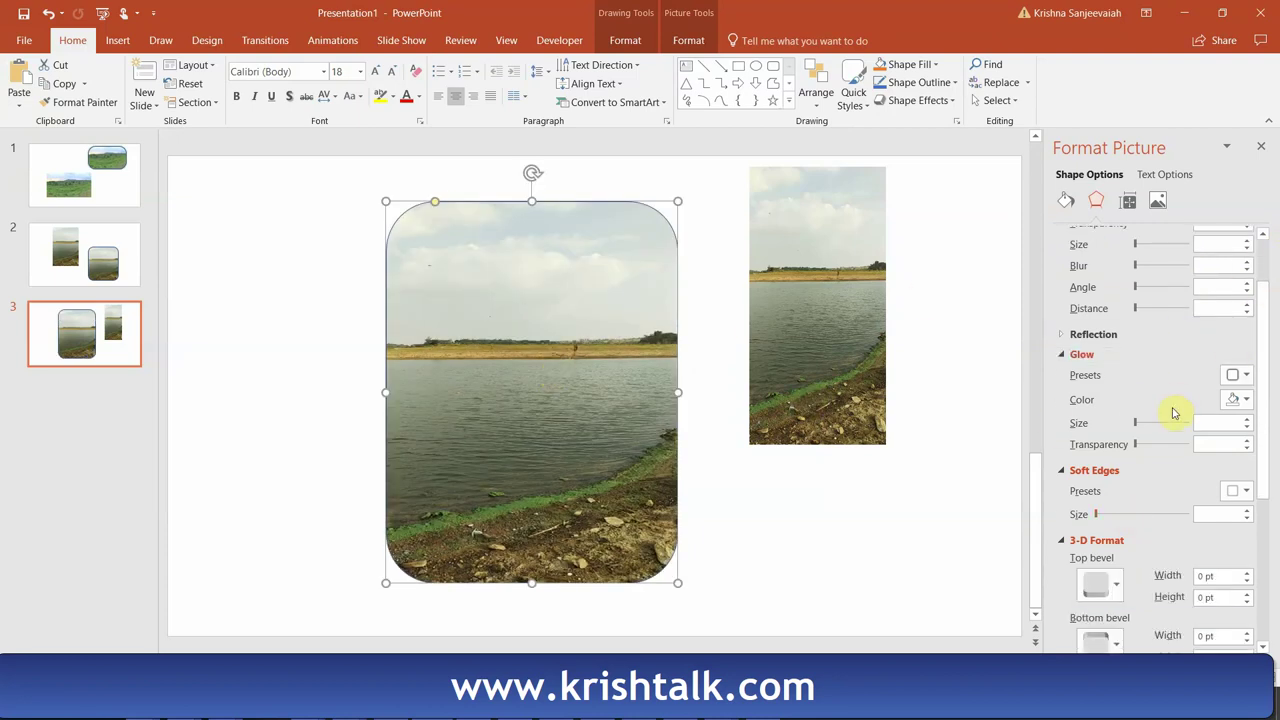
{"action": "scroll", "coordinate": [1187, 447], "scroll_direction": "up", "scroll_amount": 2}
{"action": "left_click", "coordinate": [1240, 254]}
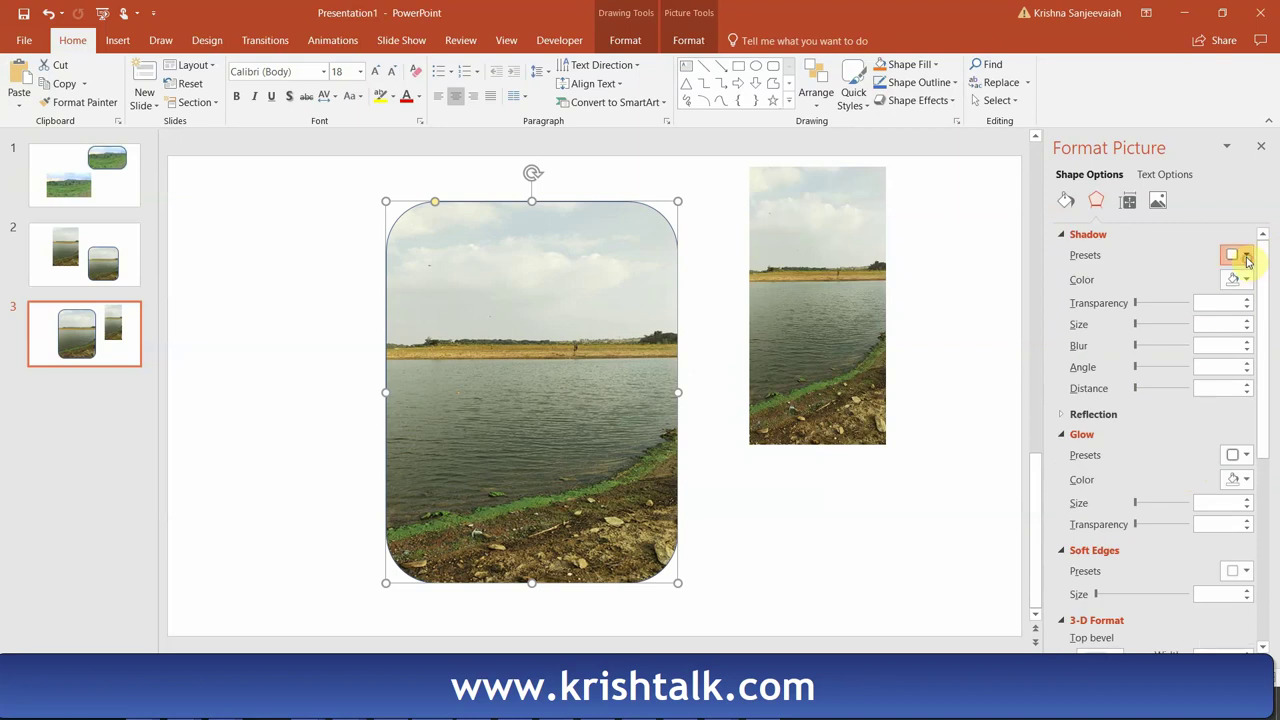
{"action": "left_click", "coordinate": [1203, 372]}
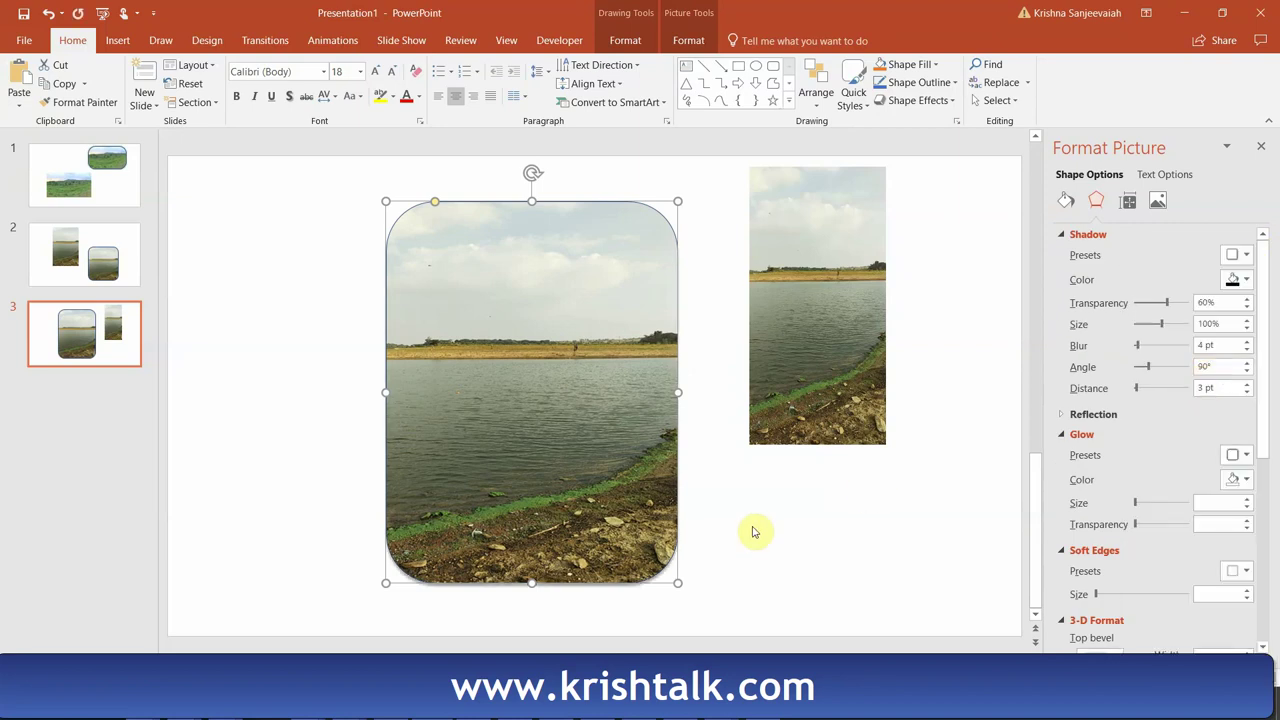
Give the rounded lake photo a green 18 pt glow at 60% transparency.
{"action": "left_click", "coordinate": [1246, 455]}
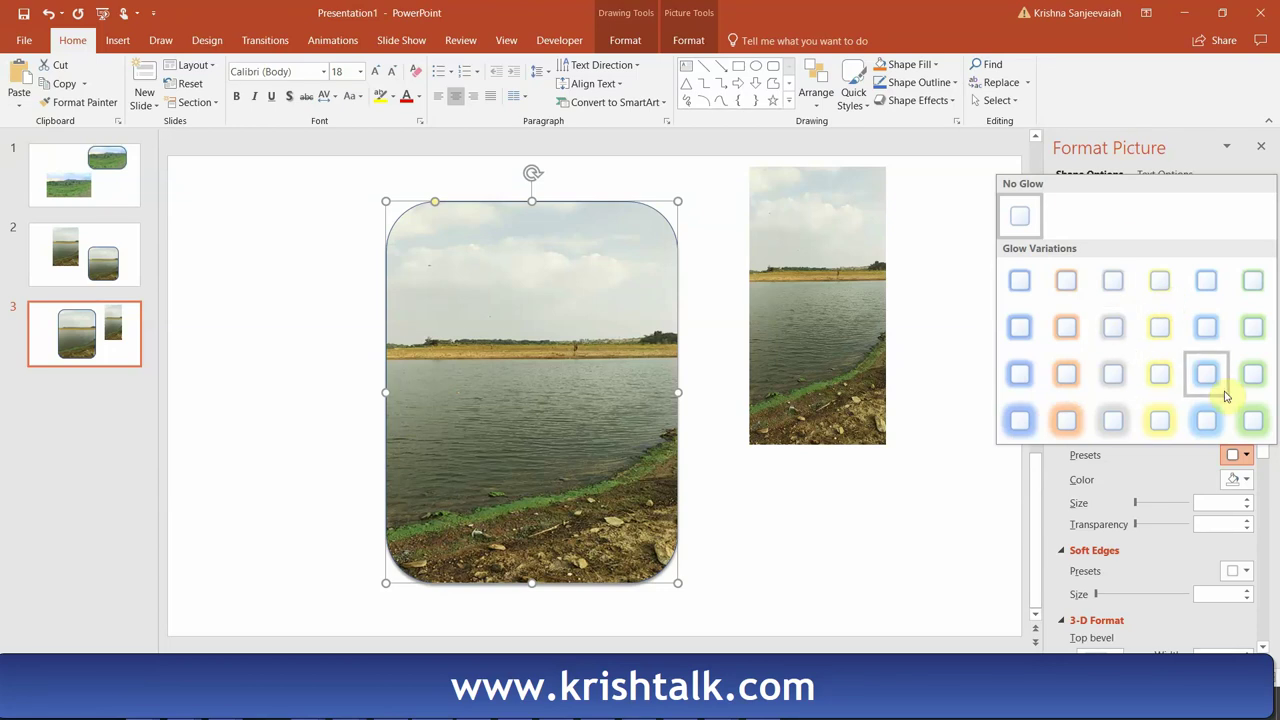
{"action": "left_click", "coordinate": [1250, 421]}
{"action": "left_click", "coordinate": [743, 523]}
{"action": "left_click", "coordinate": [557, 471]}
{"action": "left_click", "coordinate": [851, 259]}
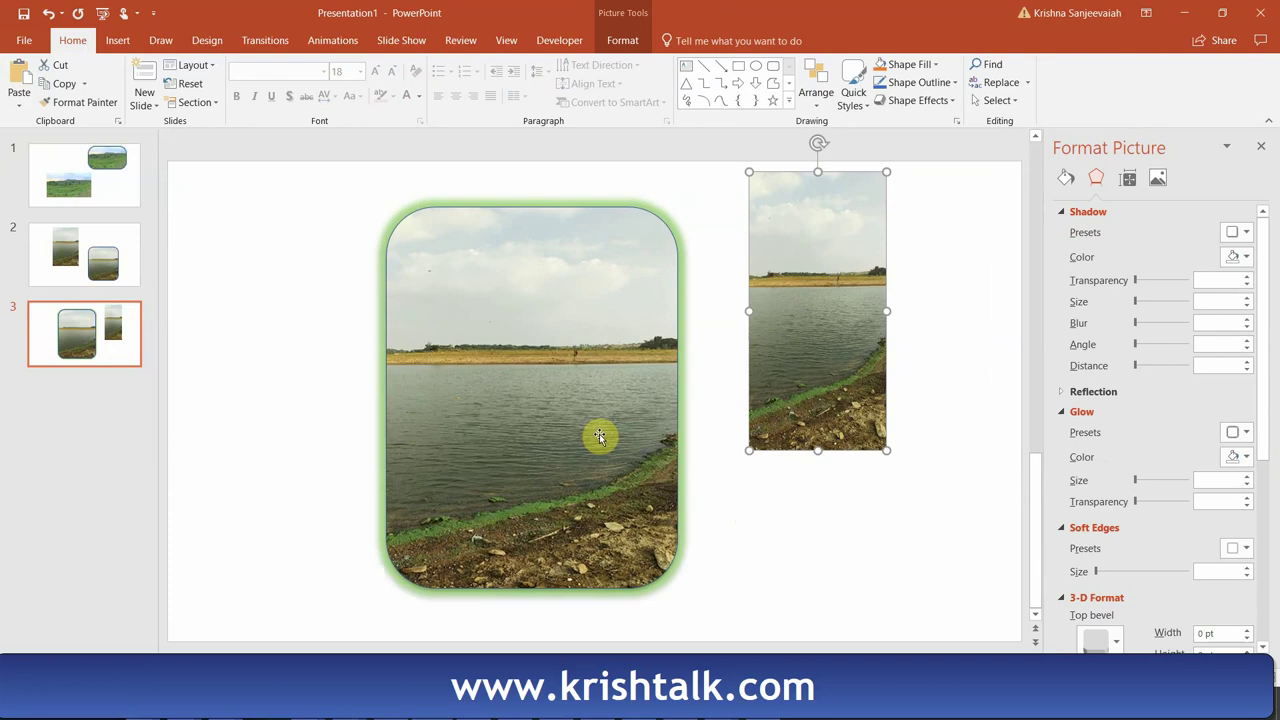
{"action": "left_click", "coordinate": [443, 217]}
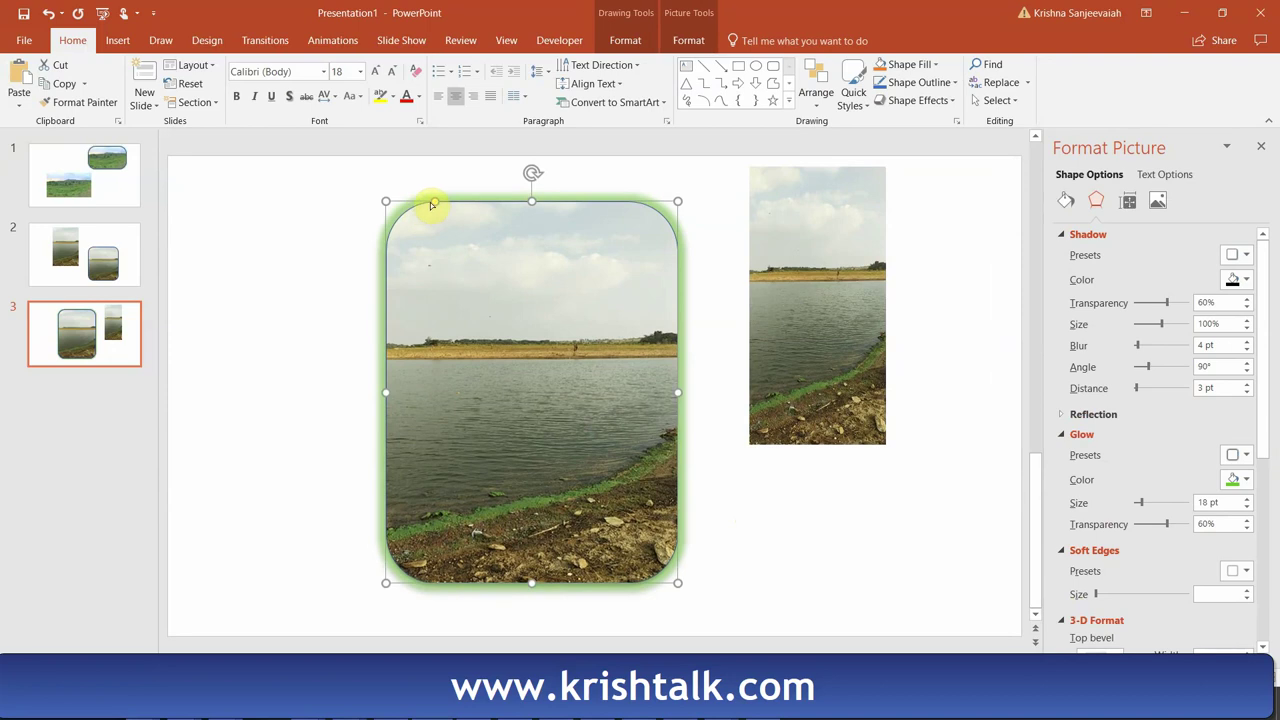
{"action": "mouse_move", "coordinate": [435, 205]}
{"action": "left_mouse_down"}
{"action": "mouse_move", "coordinate": [423, 200]}
{"action": "mouse_move", "coordinate": [437, 201]}
{"action": "left_mouse_up"}
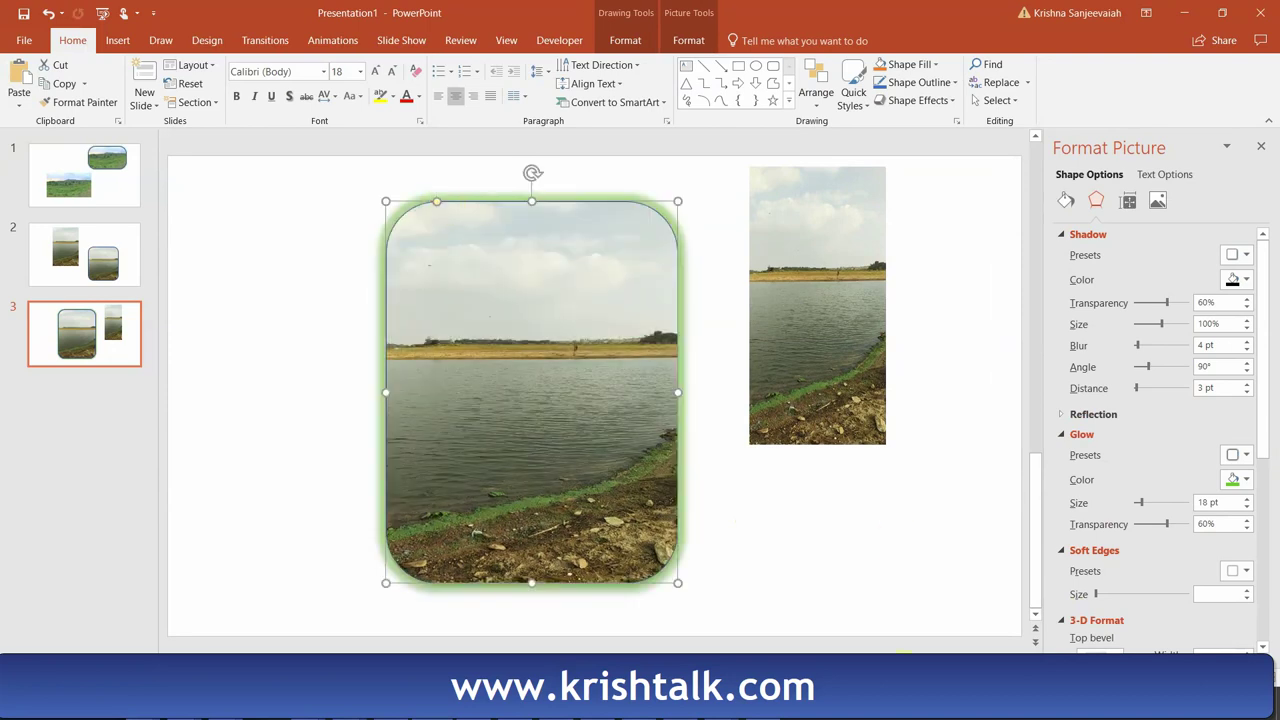